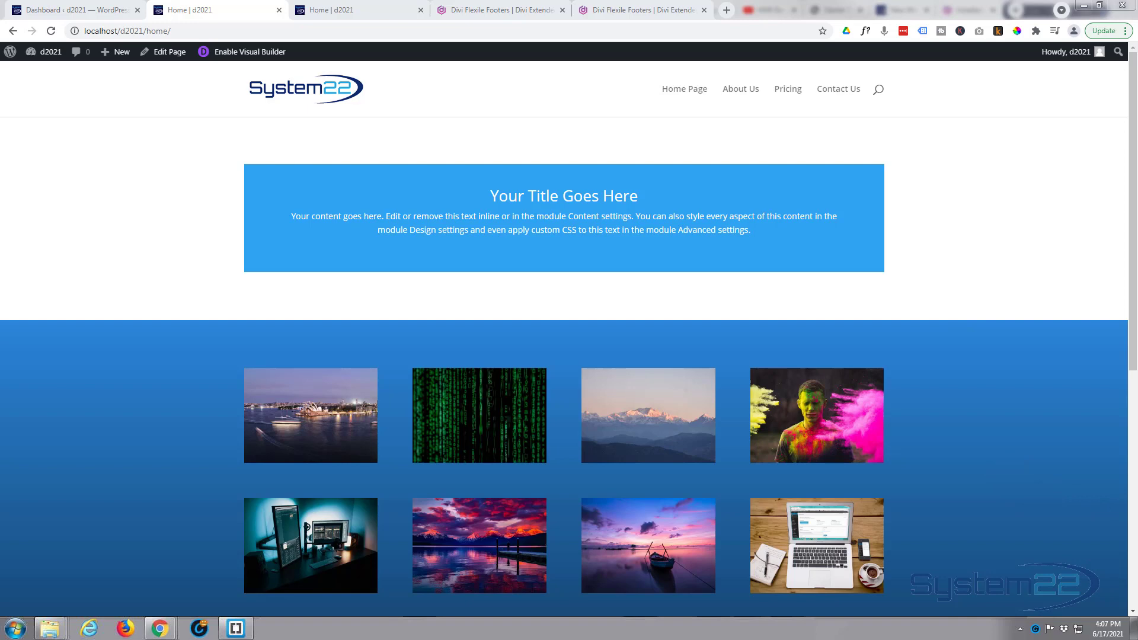
Compare the footers at the end of the two open versions of the site's home page.
scroll(966, 290, "down", 7)
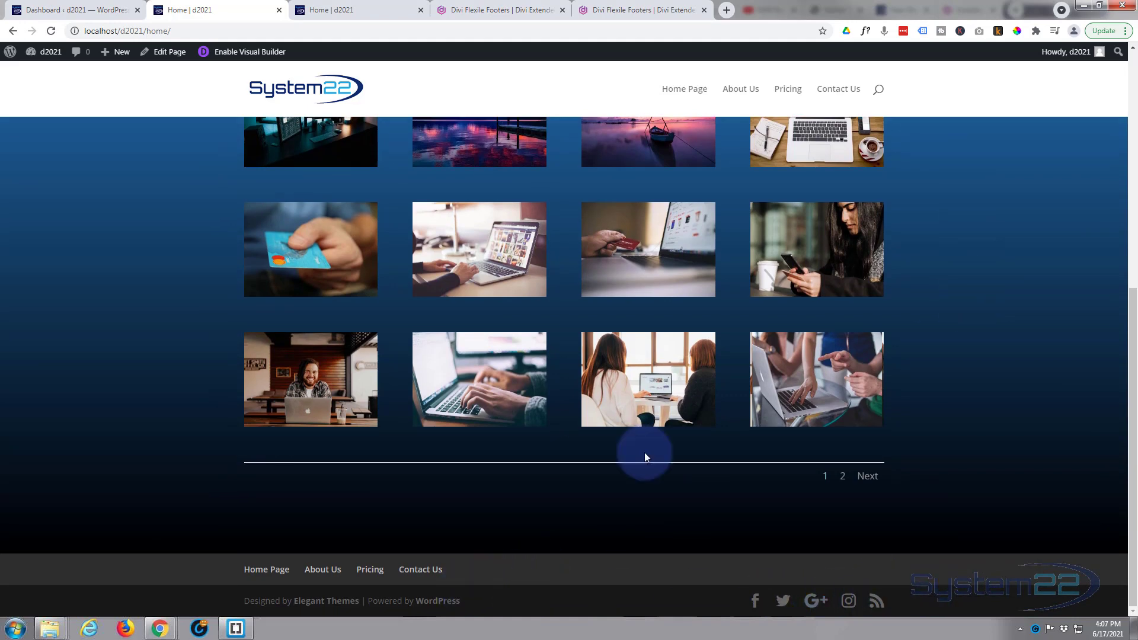
left_click(338, 11)
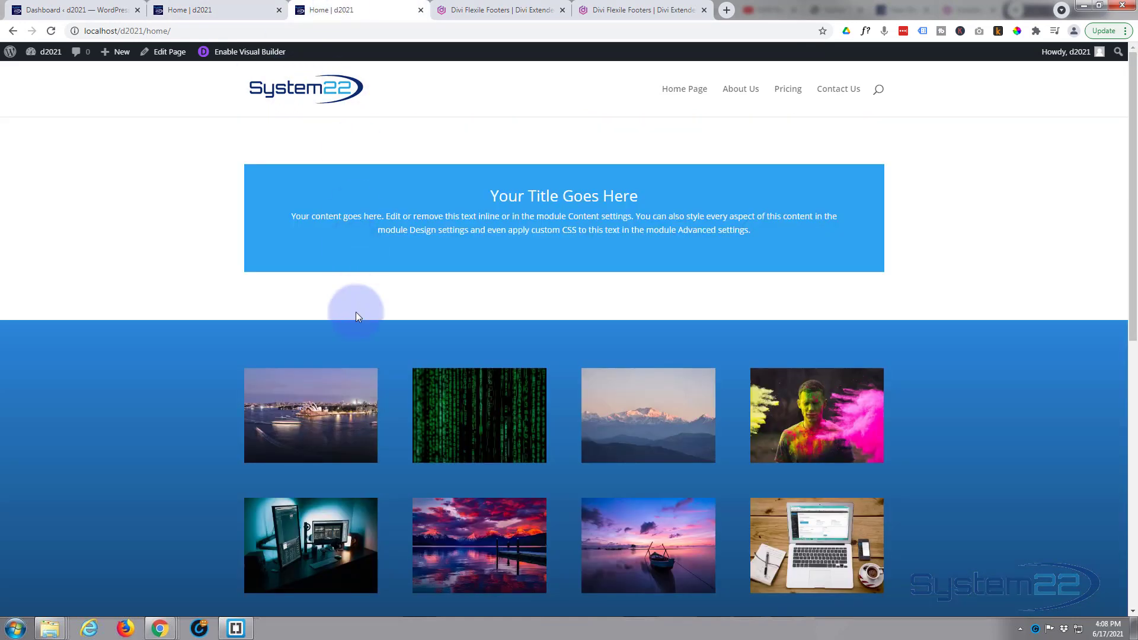
scroll(358, 335, "down", 10)
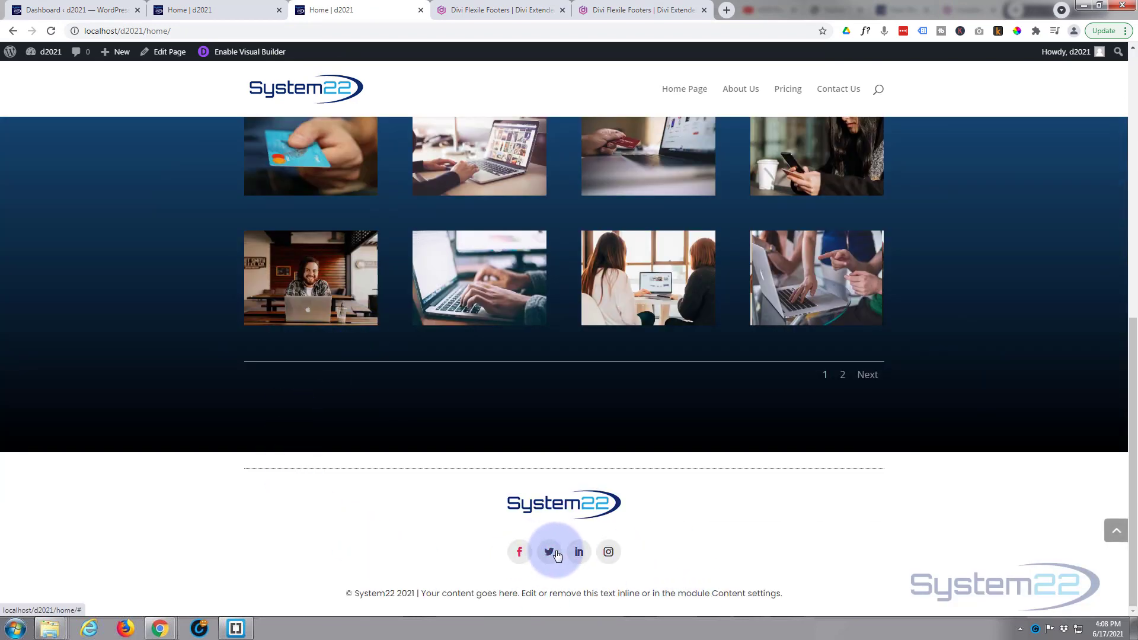
scroll(439, 556, "up", 9)
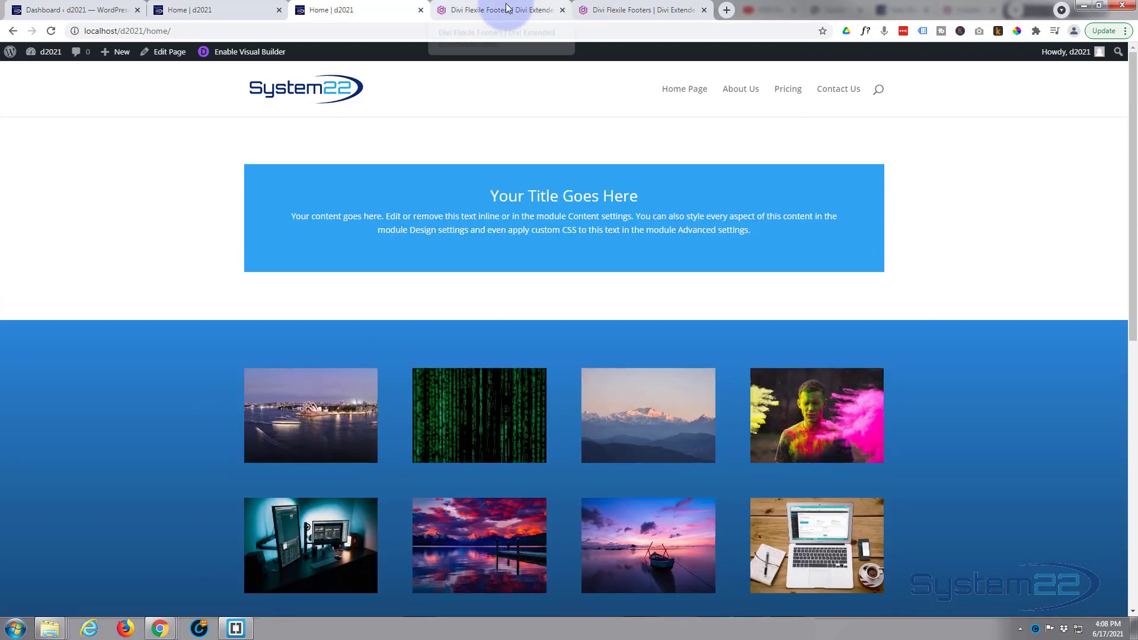
Examine the Divi Flexile Footers product page and browse the footer designs on its demo page from Footer #1 to #19.
left_click(506, 8)
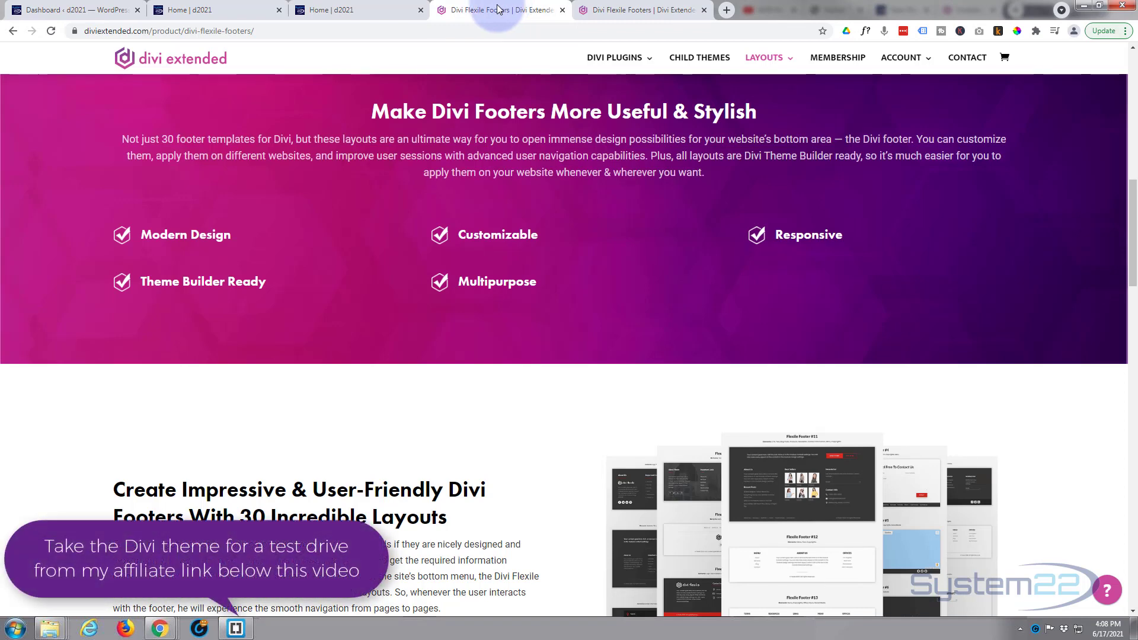
mouse_move(765, 57)
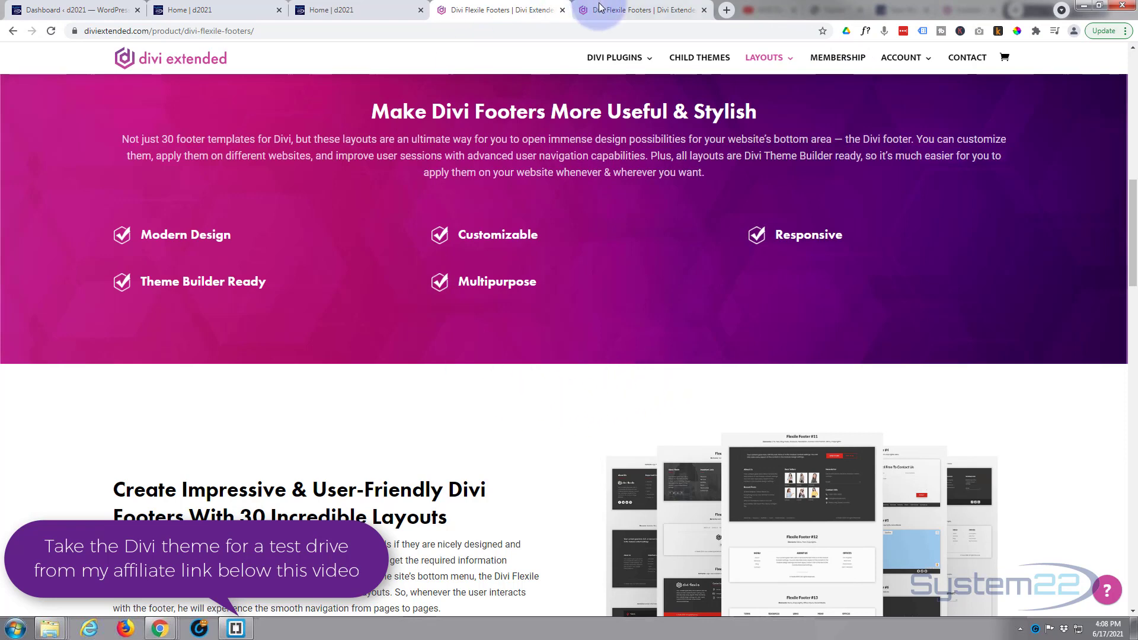
left_click(633, 10)
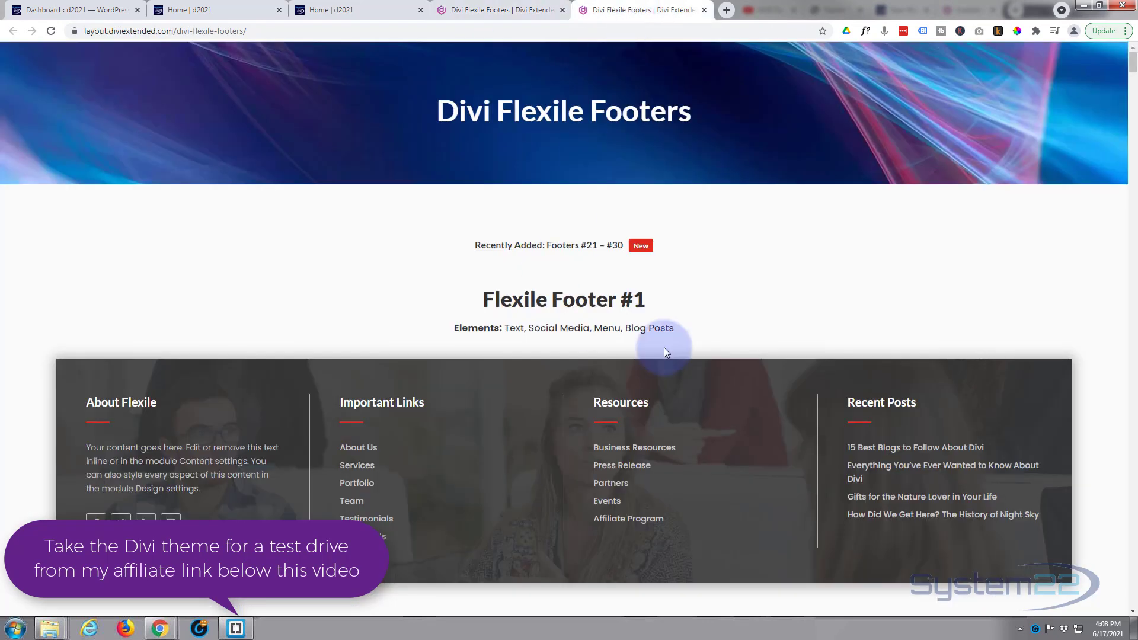
scroll(715, 321, "down", 10)
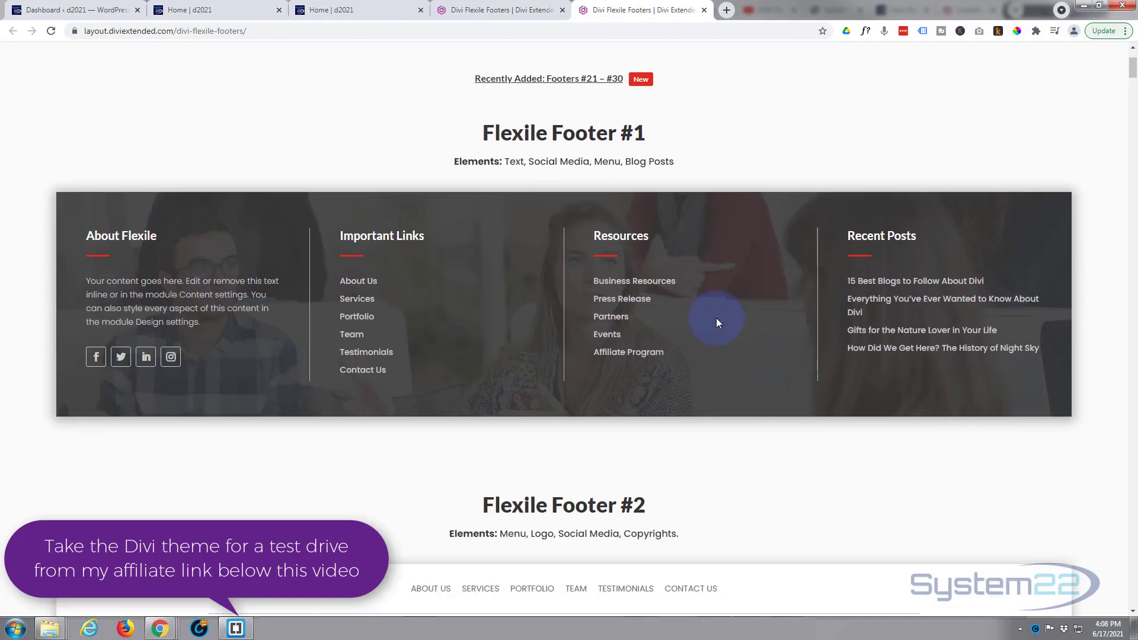
scroll(717, 318, "down", 12)
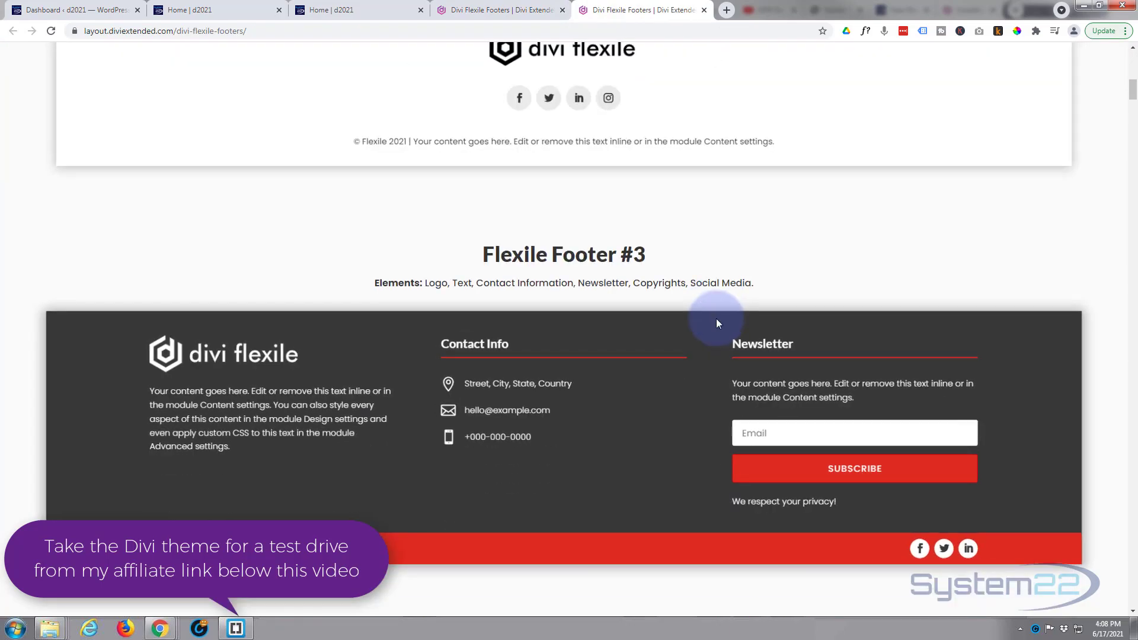
scroll(717, 323, "down", 12)
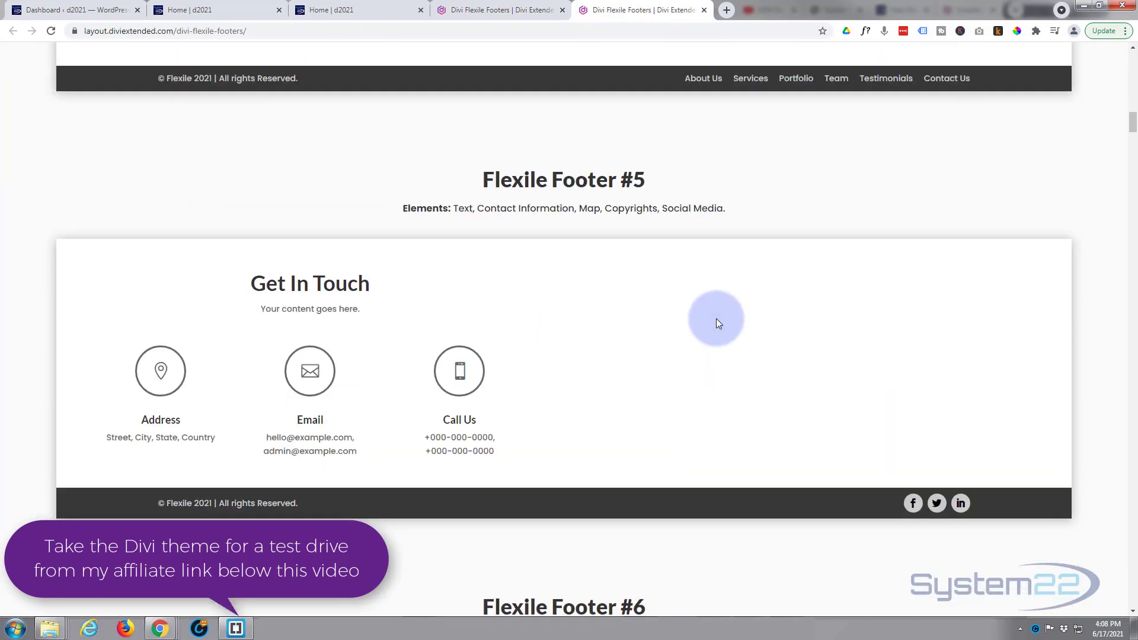
scroll(717, 323, "down", 12)
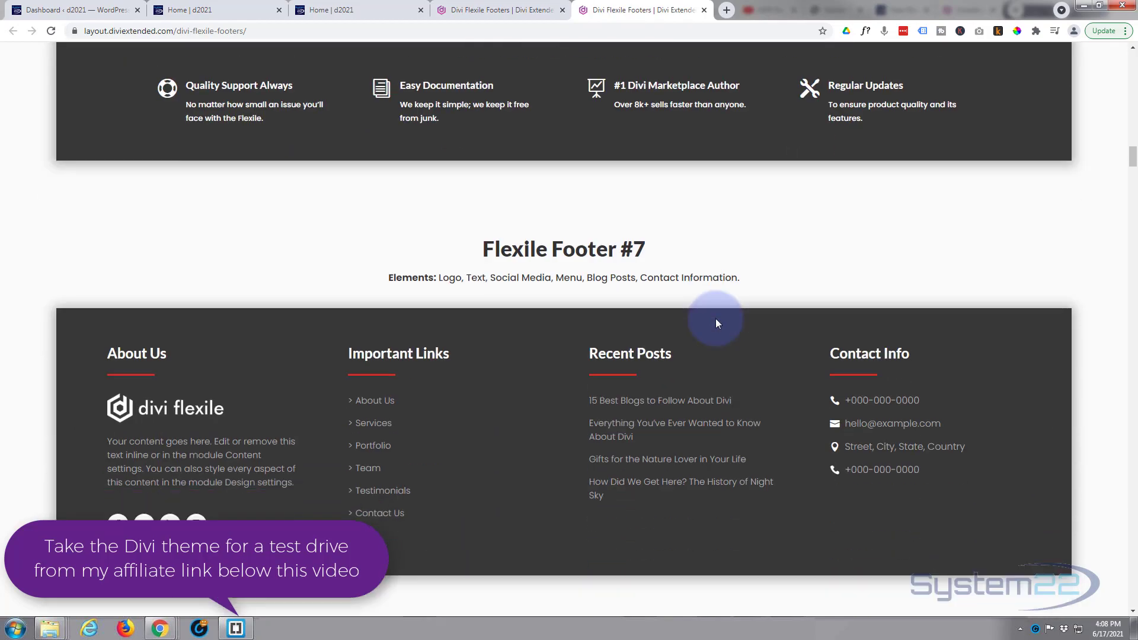
scroll(716, 323, "down", 12)
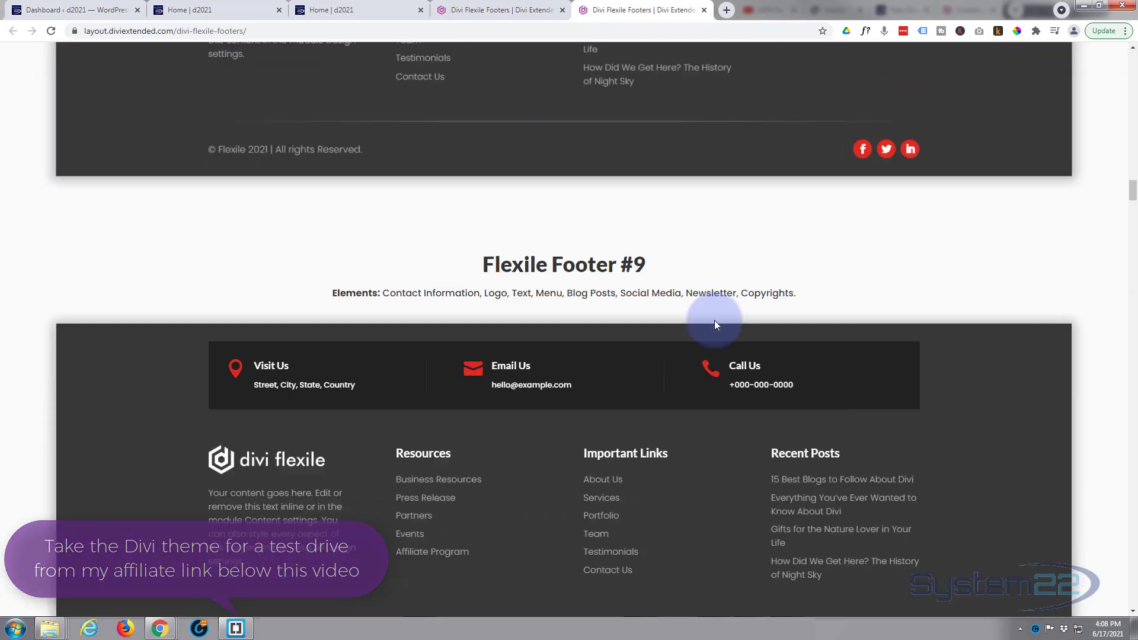
scroll(714, 321, "down", 12)
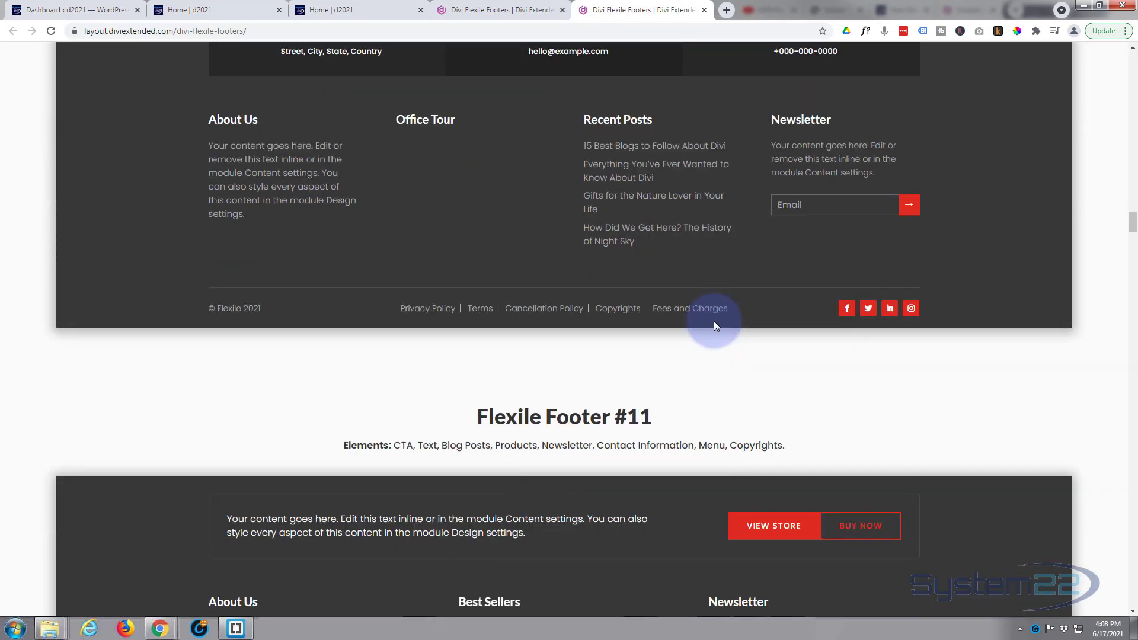
scroll(713, 326, "down", 12)
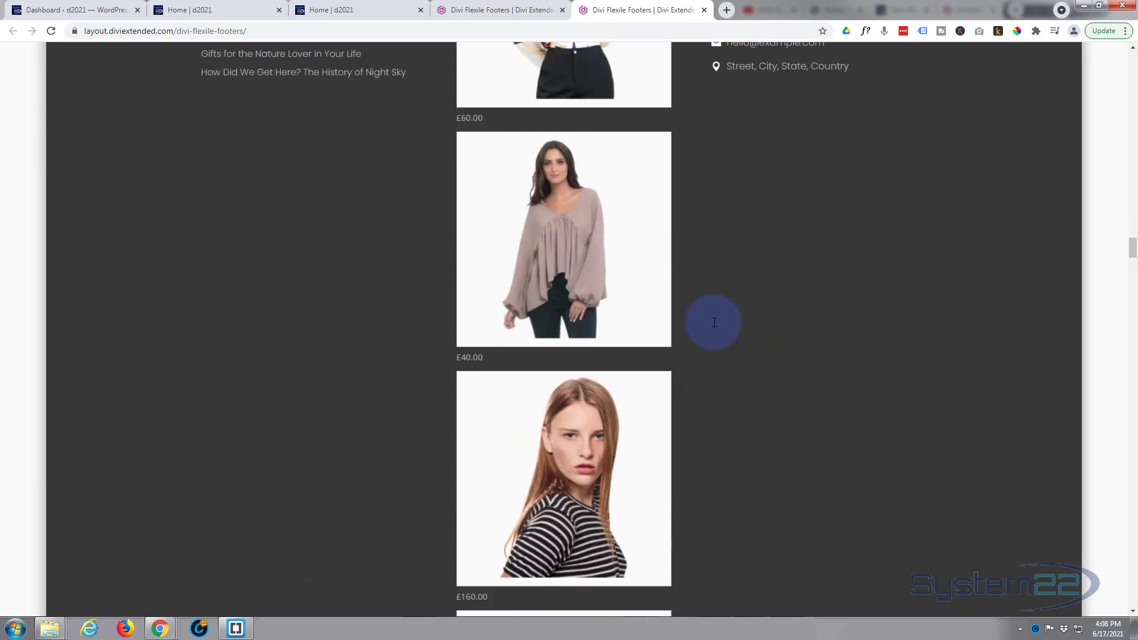
scroll(714, 323, "down", 12)
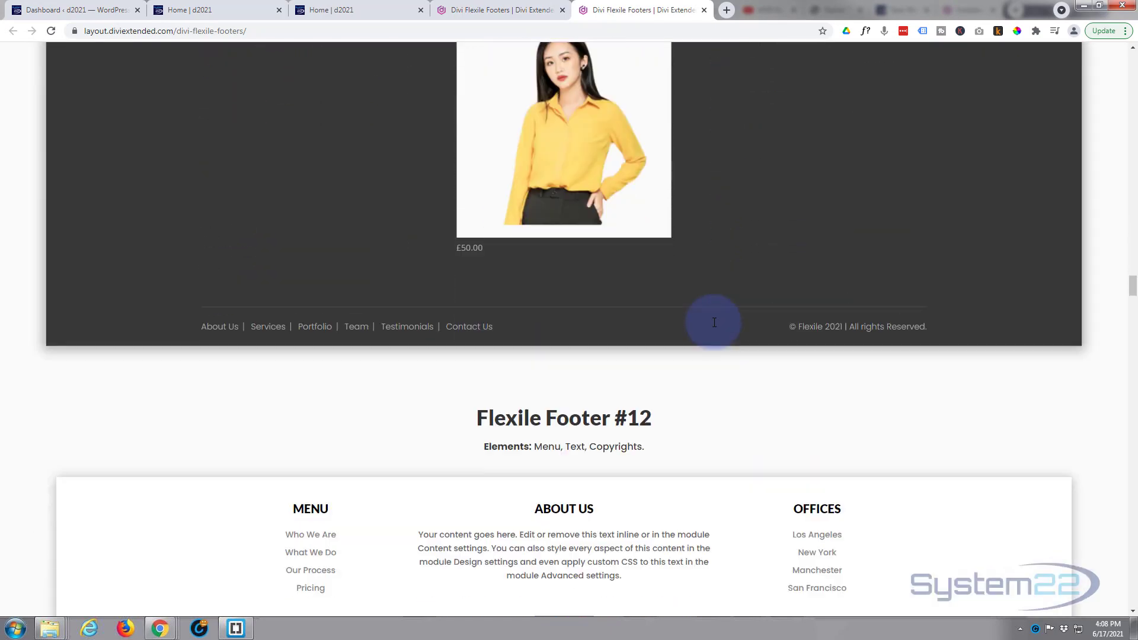
scroll(712, 327, "down", 12)
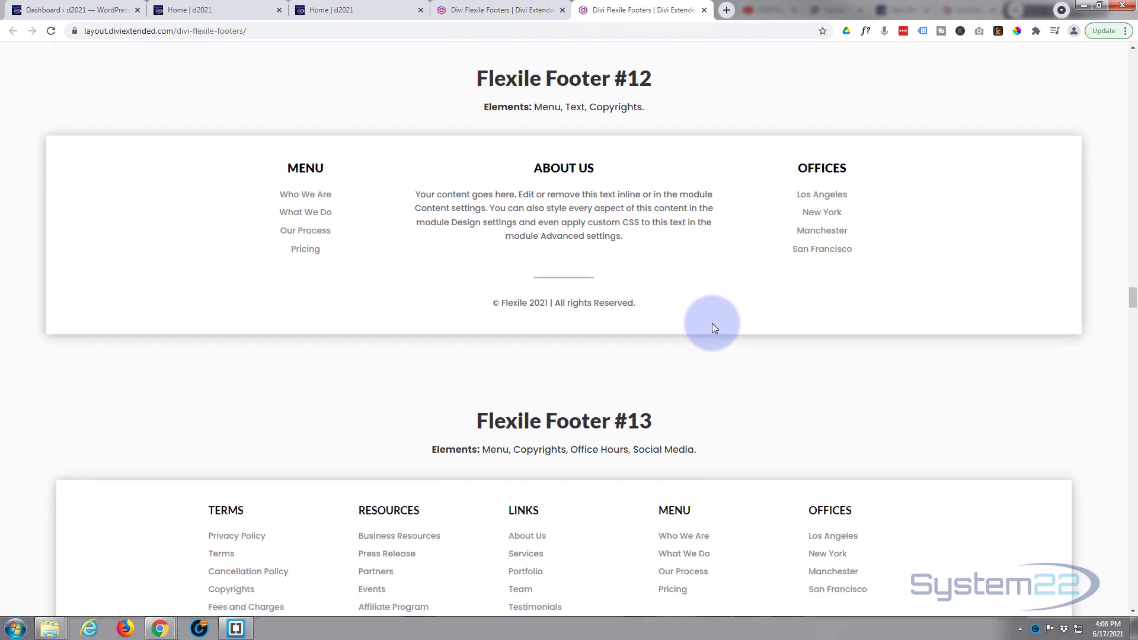
scroll(714, 328, "down", 15)
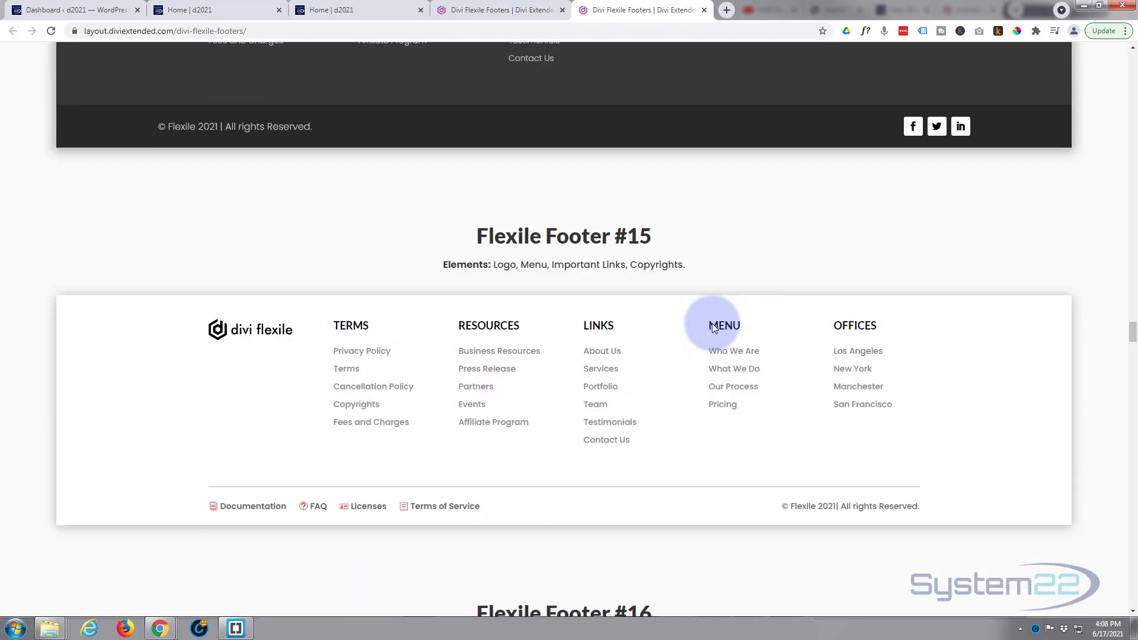
scroll(714, 328, "down", 14)
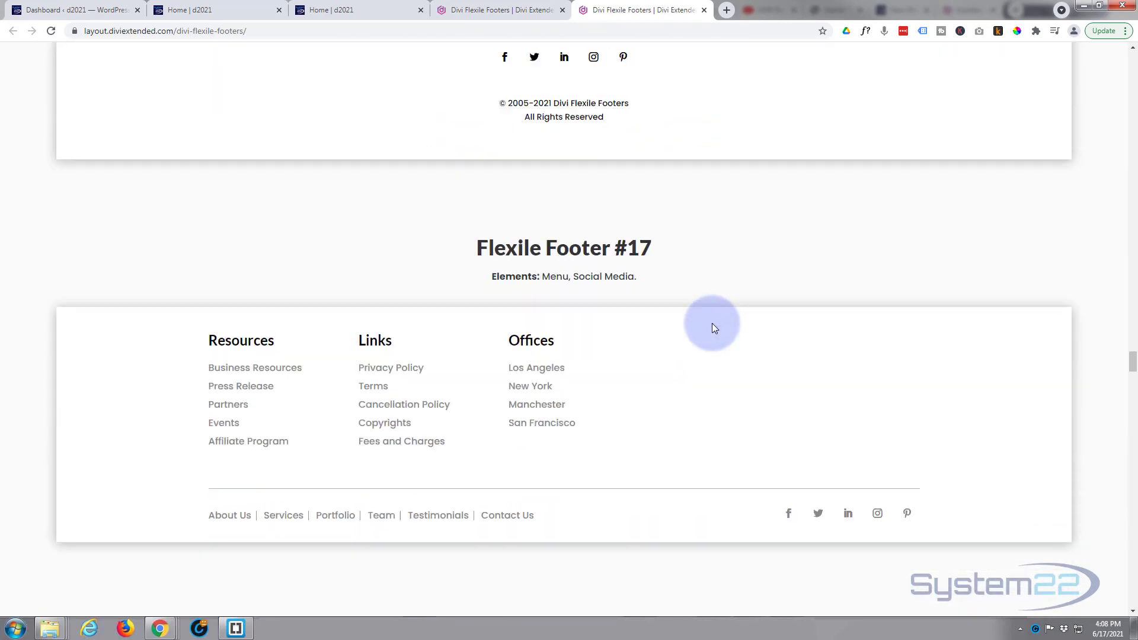
scroll(713, 328, "down", 6)
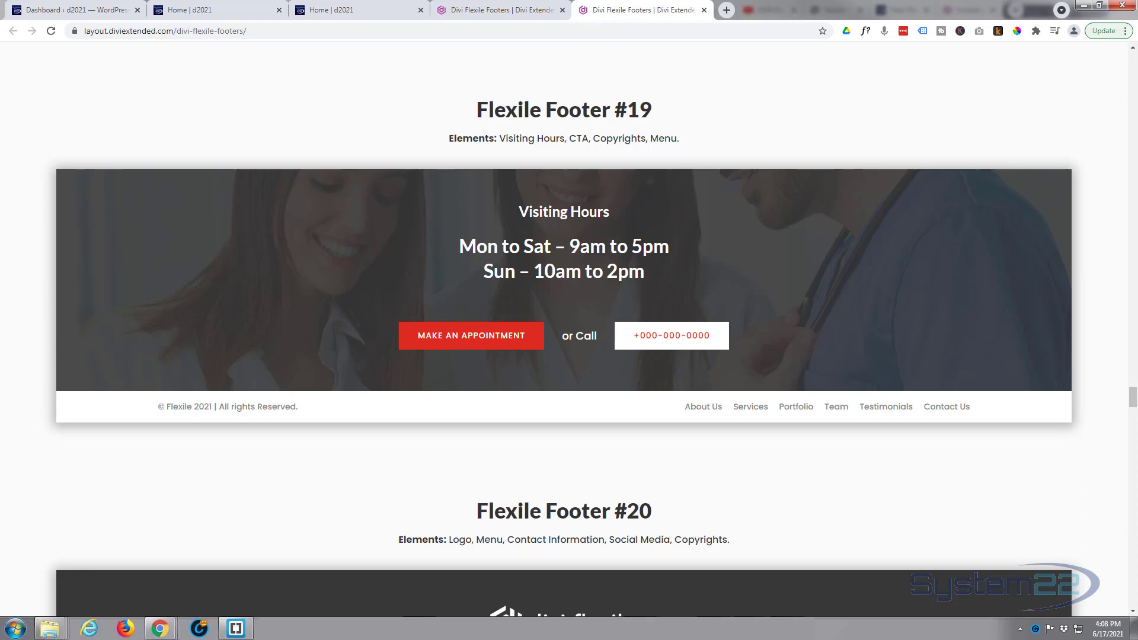
Extract the divi-flexile-footers-1.1 archive into the footers folder, and move the folder window out of view.
left_click_drag(0, 155, 371, 68)
left_click(77, 140)
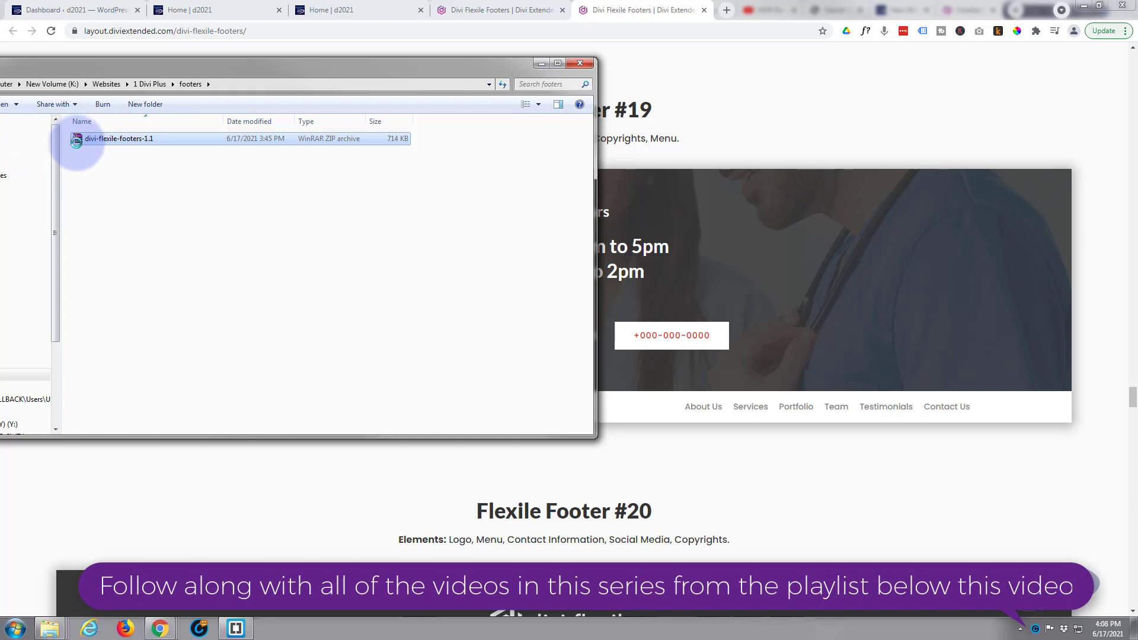
double_click(77, 140)
right_click(78, 138)
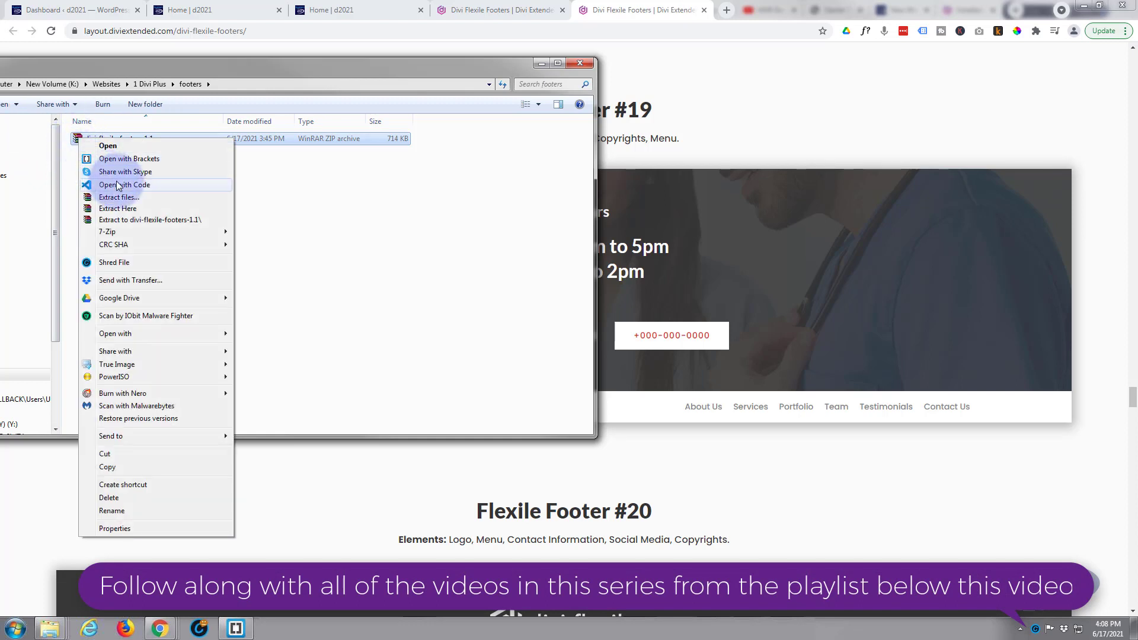
left_click(120, 209)
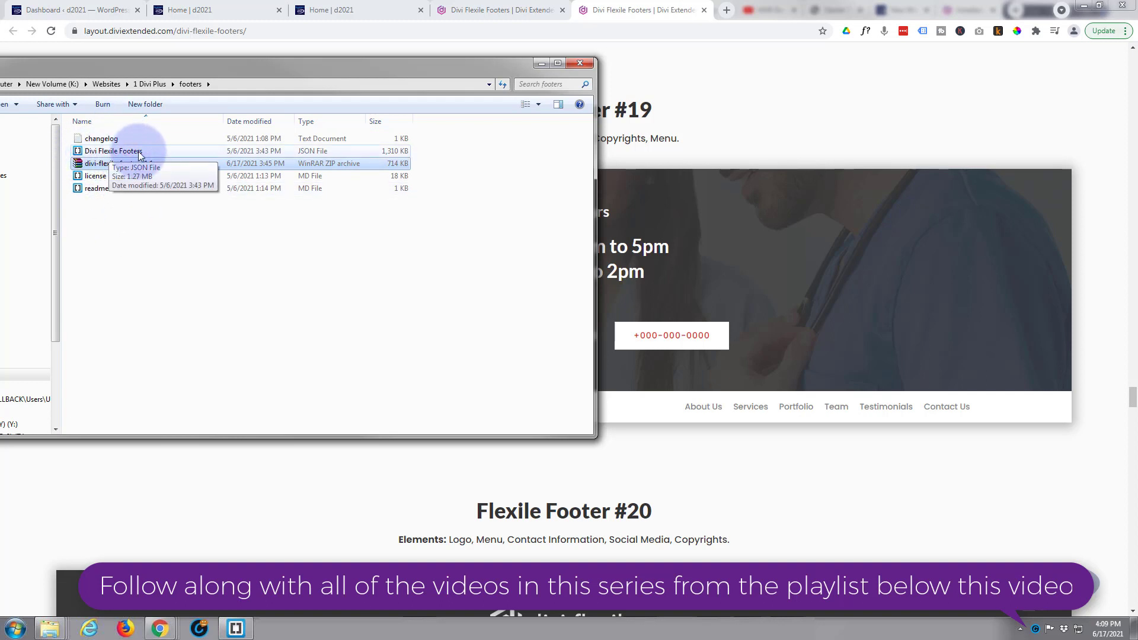
left_click_drag(315, 73, 0, 145)
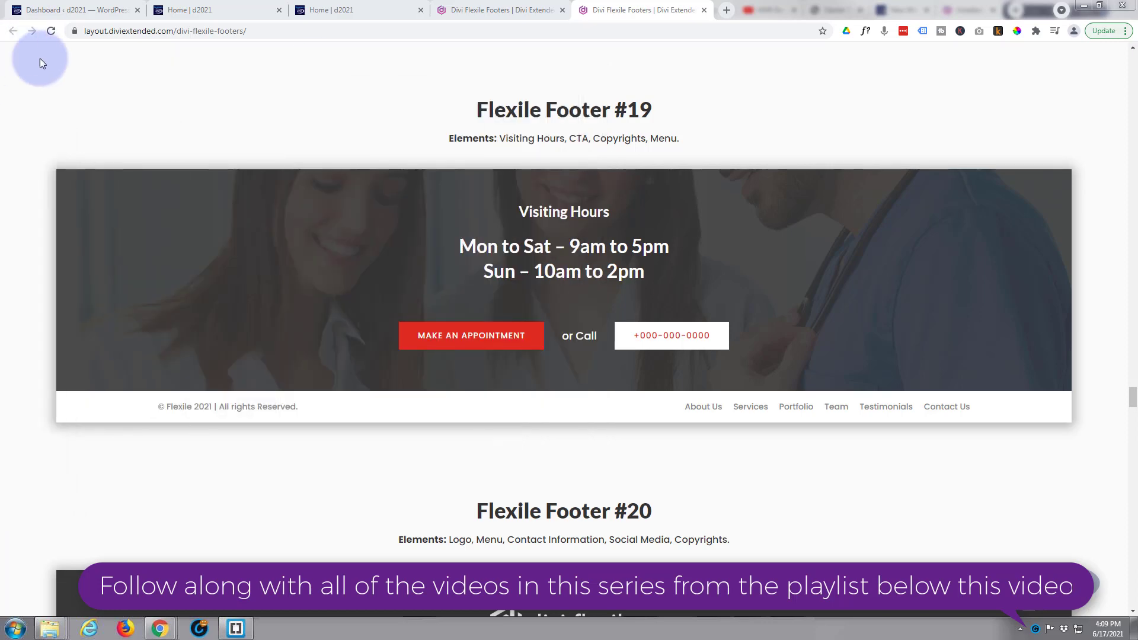
Open the Divi Library from the WordPress dashboard of the d2021 site.
left_click(59, 10)
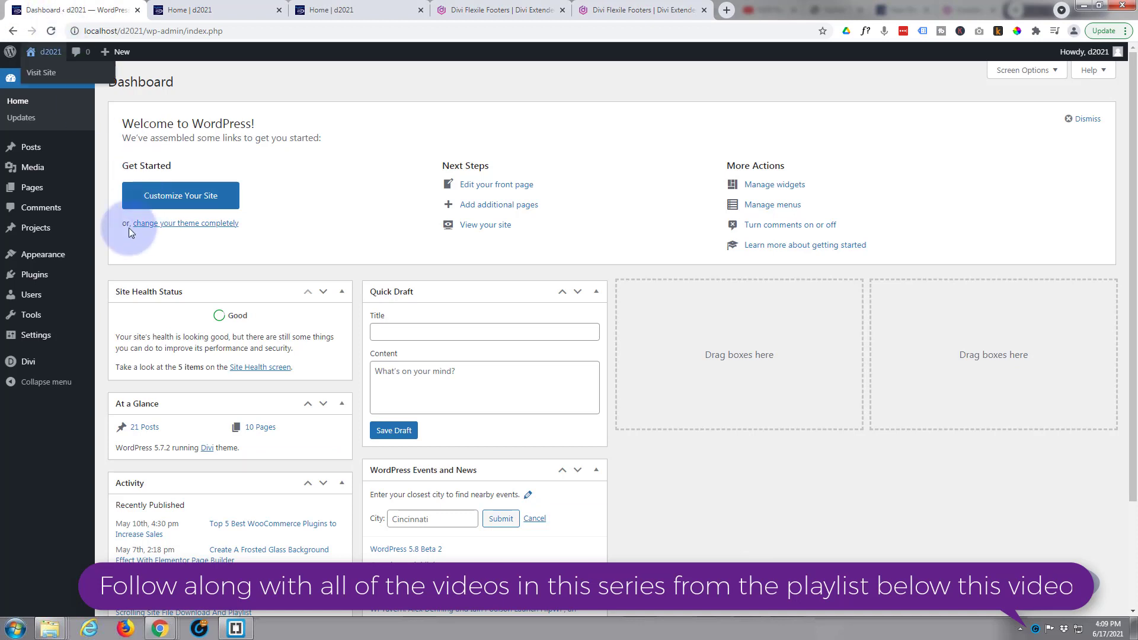
mouse_move(70, 228)
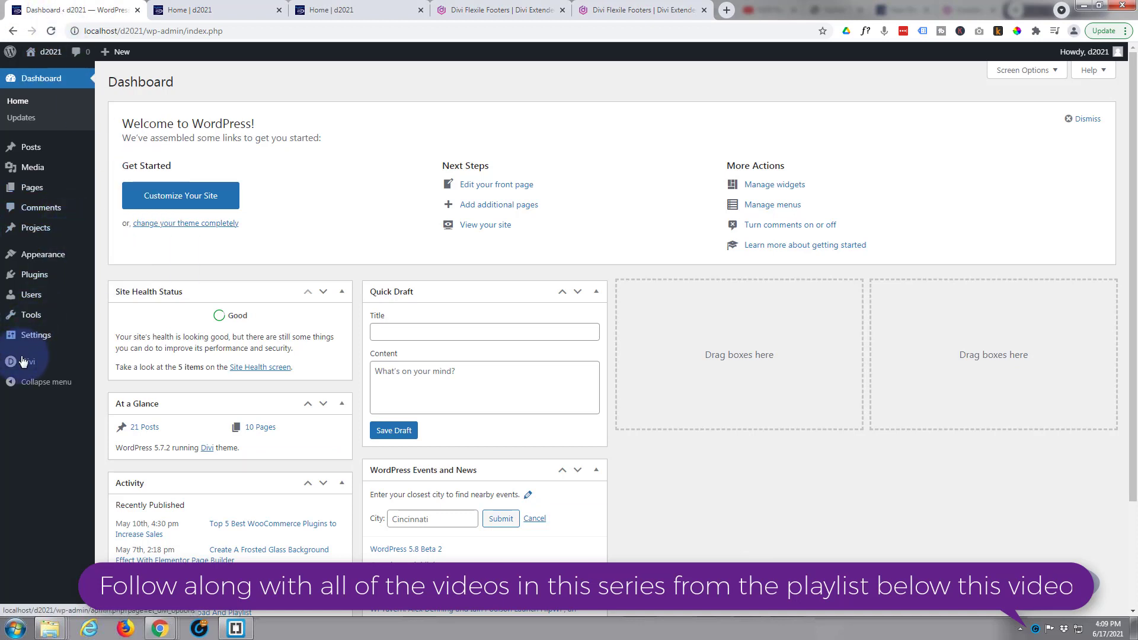
mouse_move(27, 361)
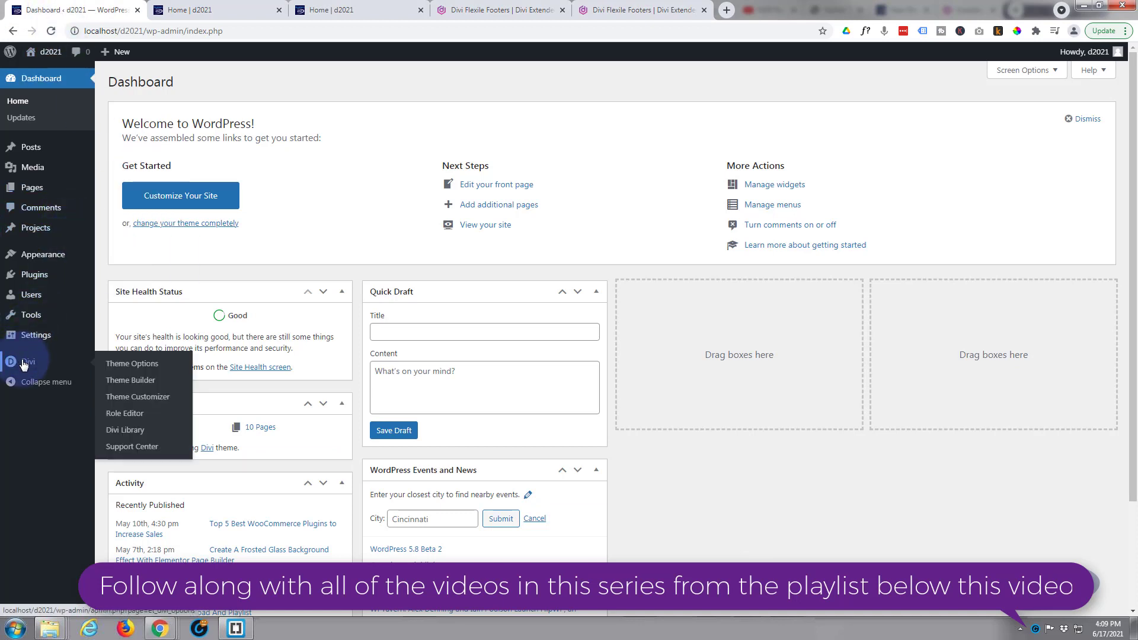
left_click(131, 435)
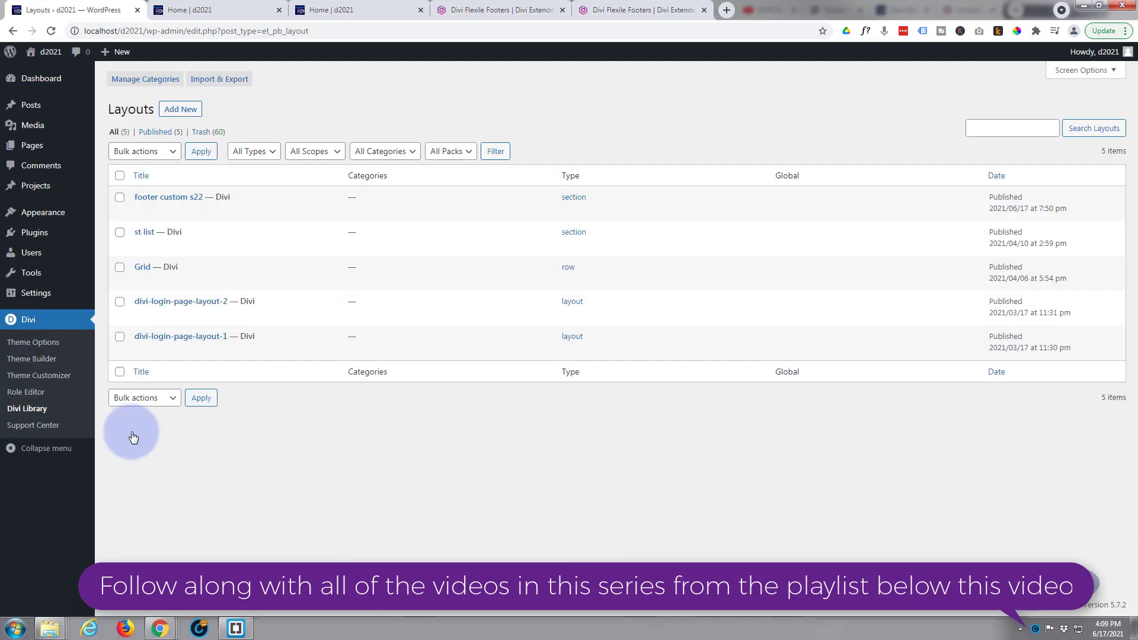
Import the Divi Flexile Footers JSON file into the Divi Library without presets.
left_click(214, 82)
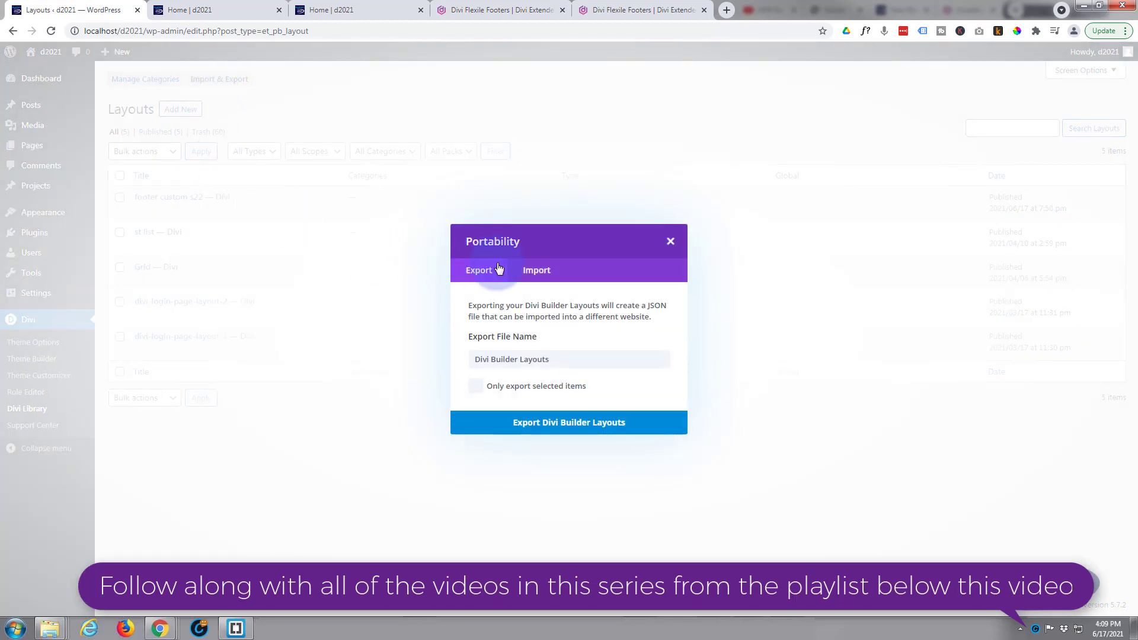
left_click(539, 270)
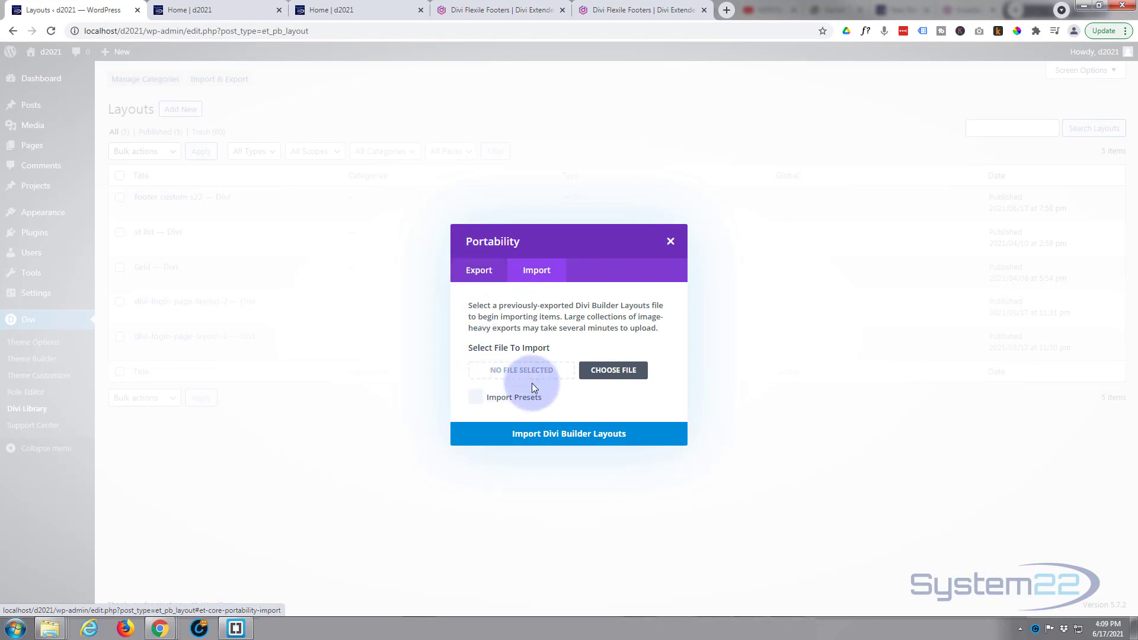
left_click(609, 374)
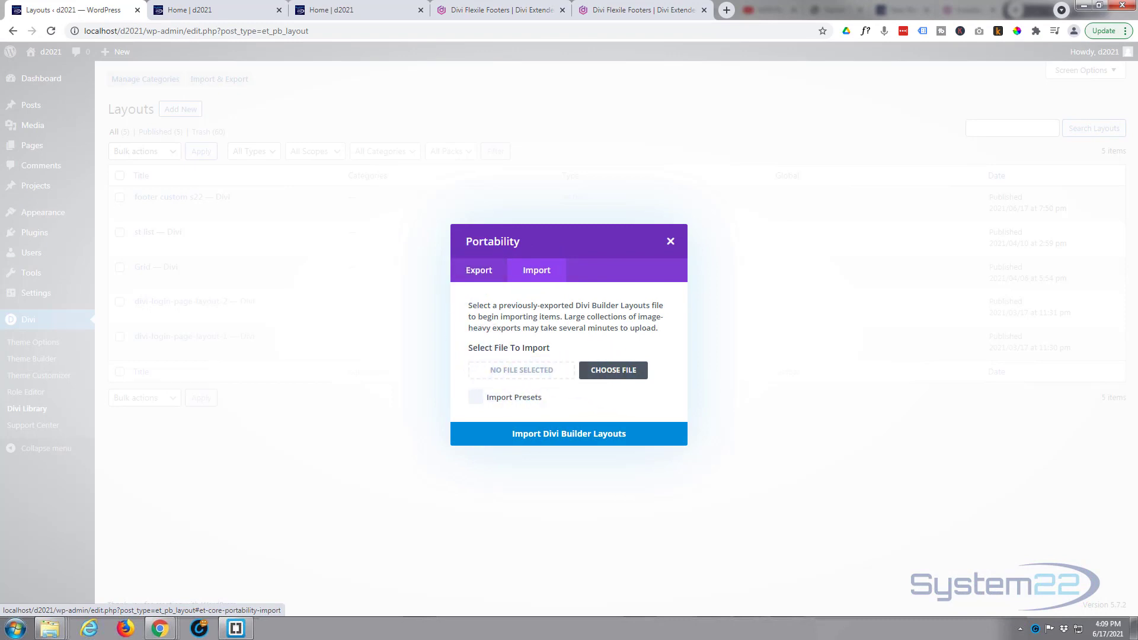
left_click_drag(18, 215, 205, 398)
left_click_drag(25, 479, 511, 371)
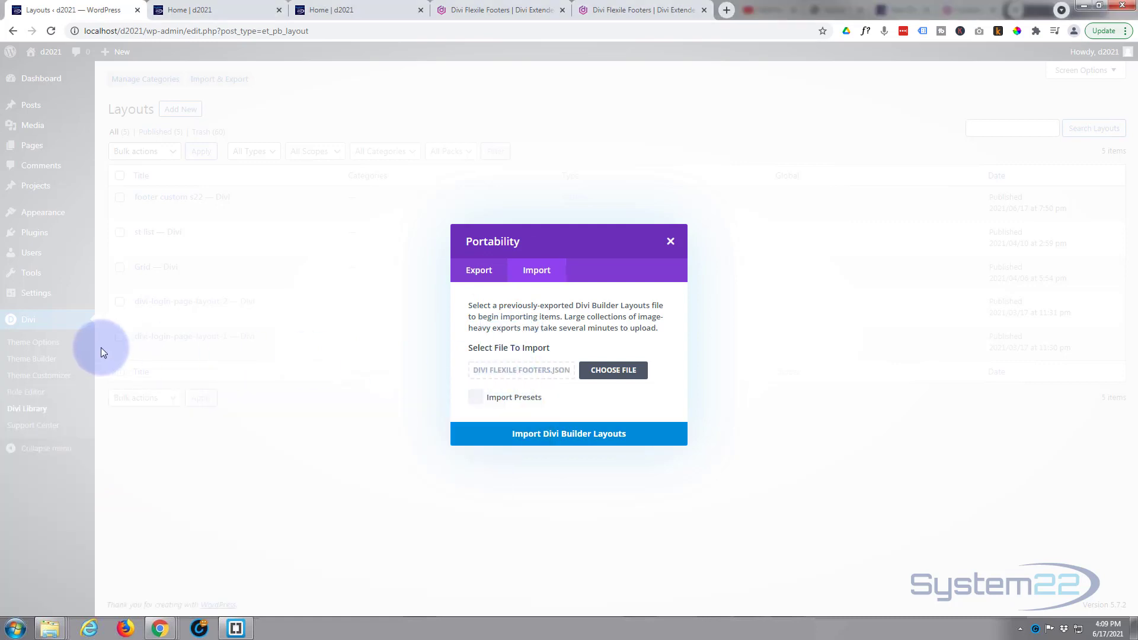
left_click(552, 436)
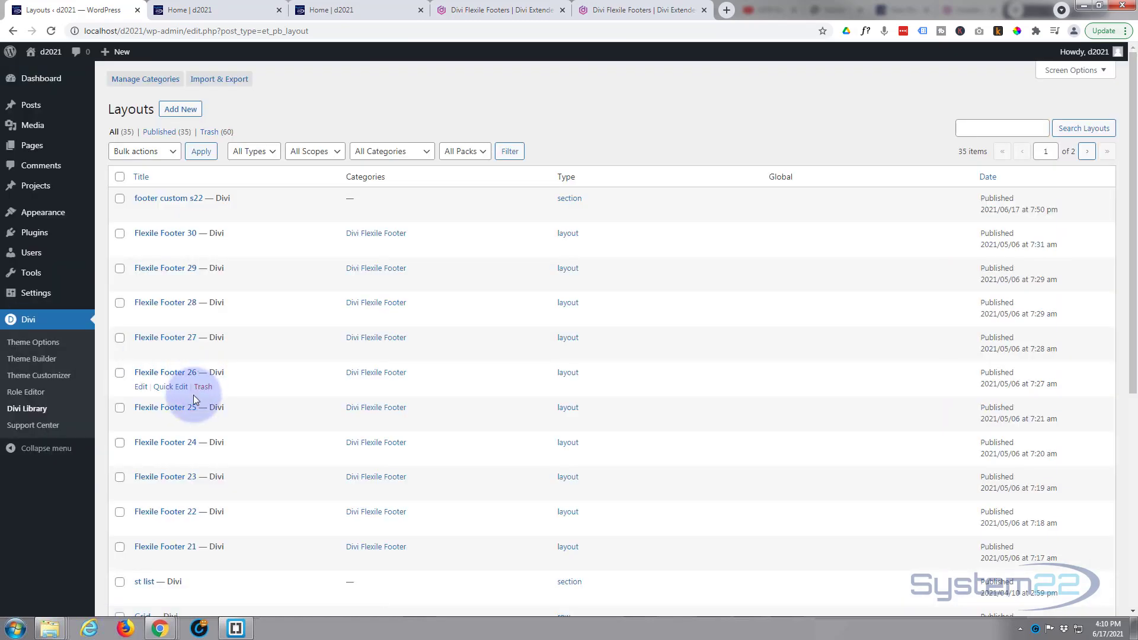
Look through the imported Flexile Footer layouts, and return to the home page that has the default Divi footer.
scroll(271, 263, "down", 5)
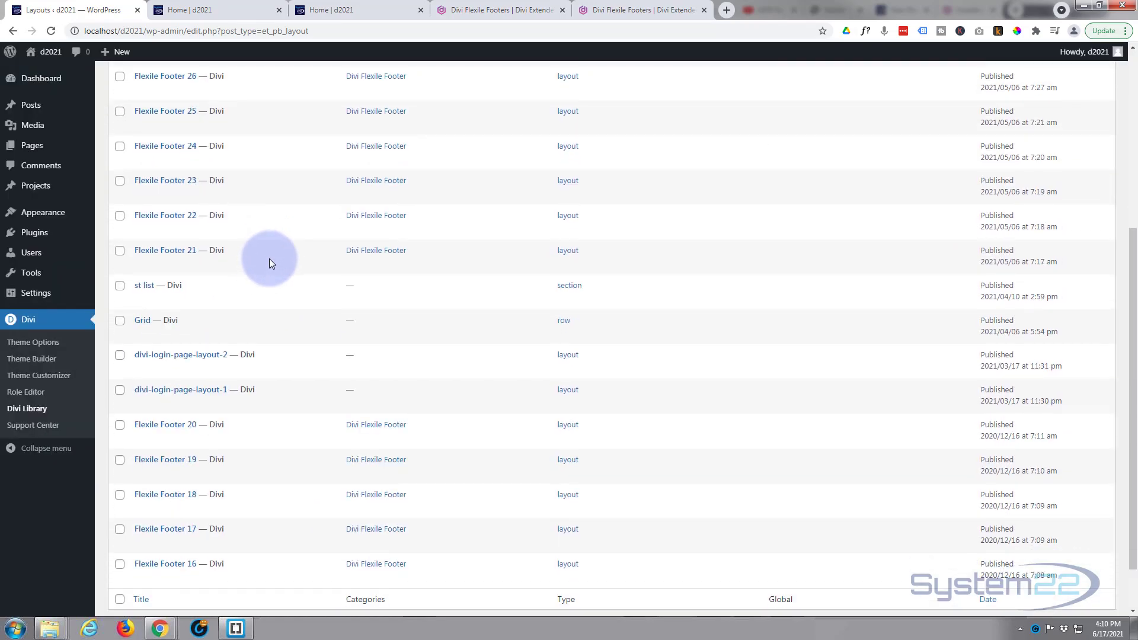
scroll(326, 405, "up", 5)
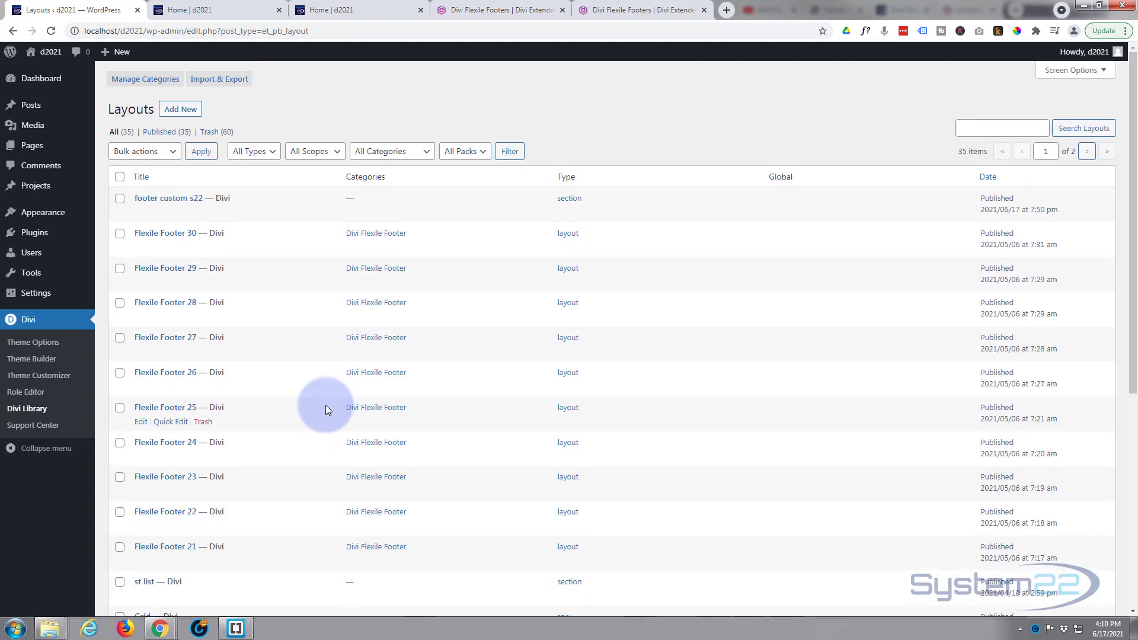
left_click(214, 10)
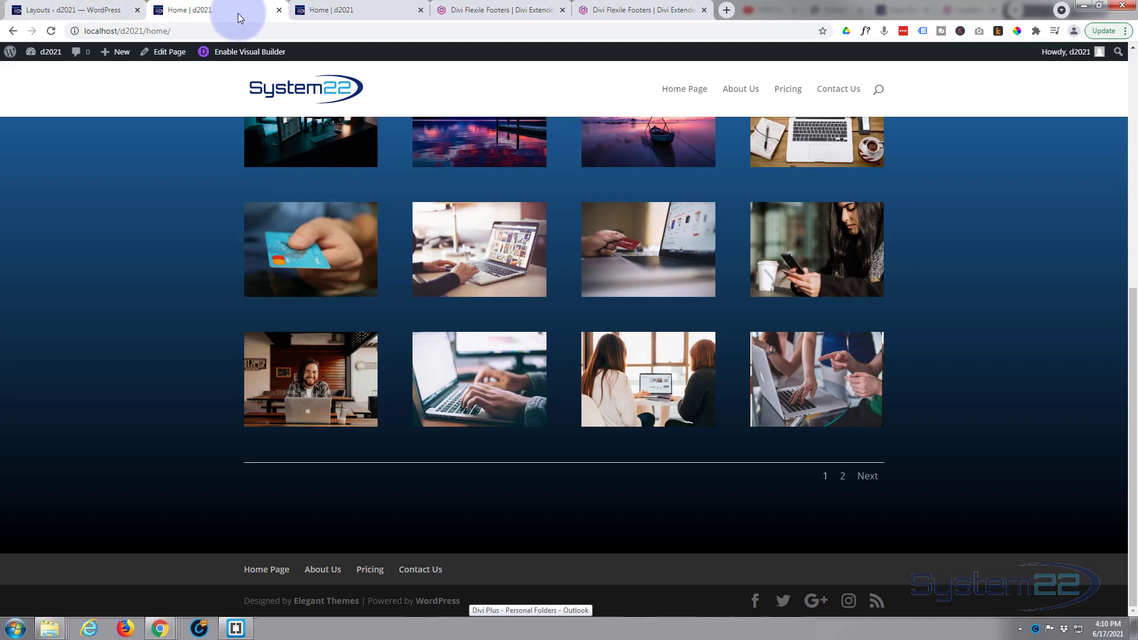
Look through the Flexile Footer demos on the Divi Extended page, going back up to Flexile Footer #2.
left_click(81, 9)
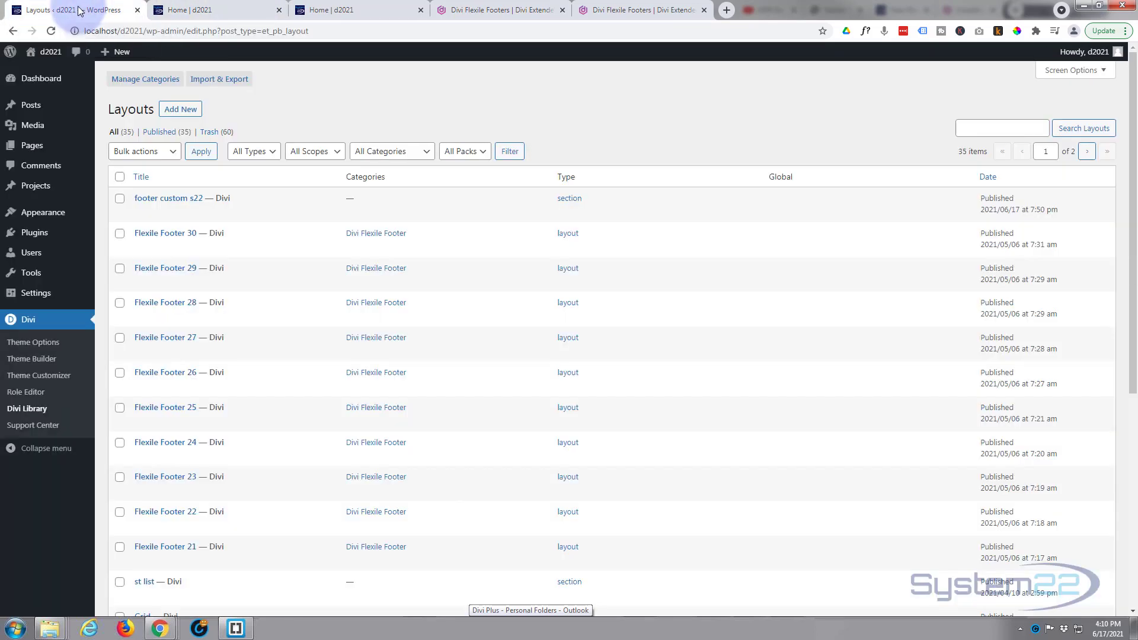
left_click(638, 11)
scroll(632, 290, "up", 10)
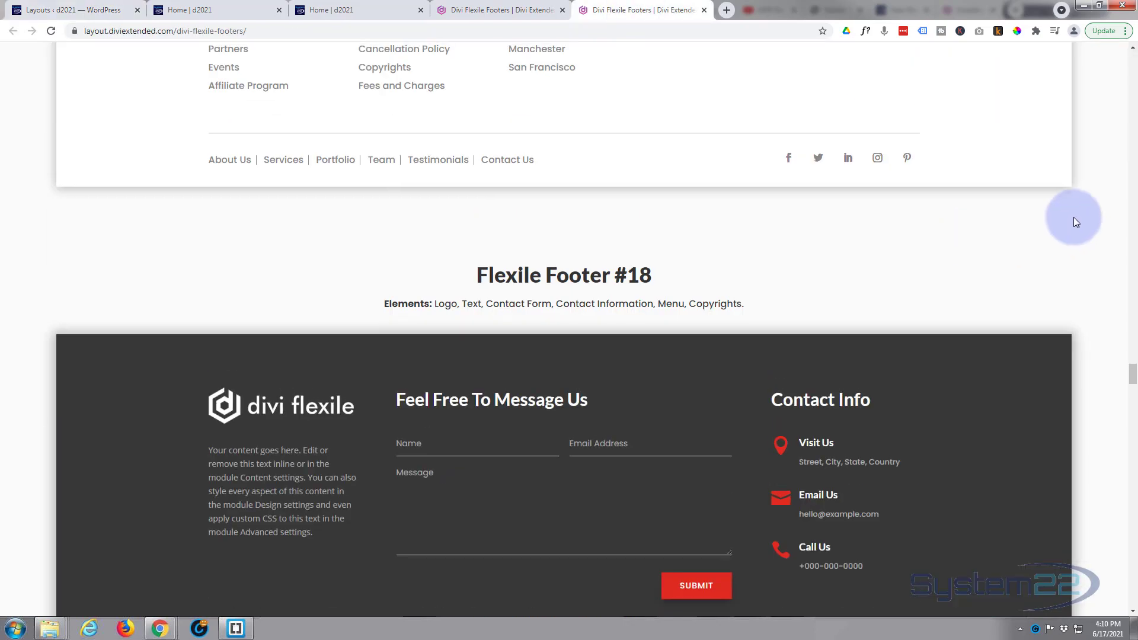
left_click(1133, 85)
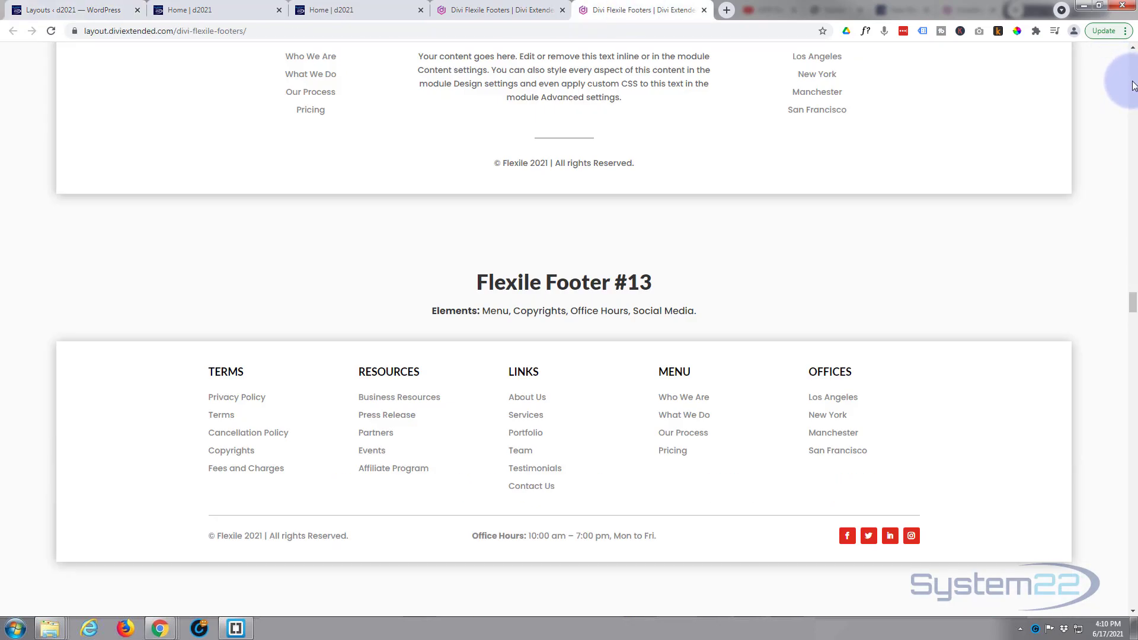
left_click_drag(1133, 81, 1131, 72)
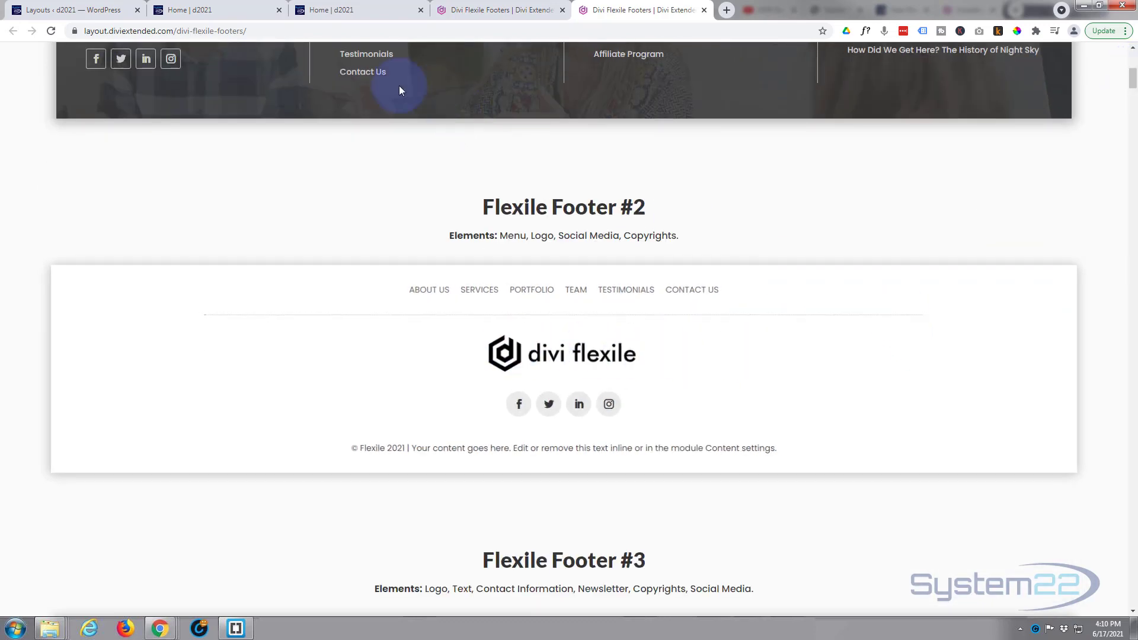
In the Divi Theme Builder, add the saved layout Flexile Footer 02 as the default website template's global footer.
left_click(75, 10)
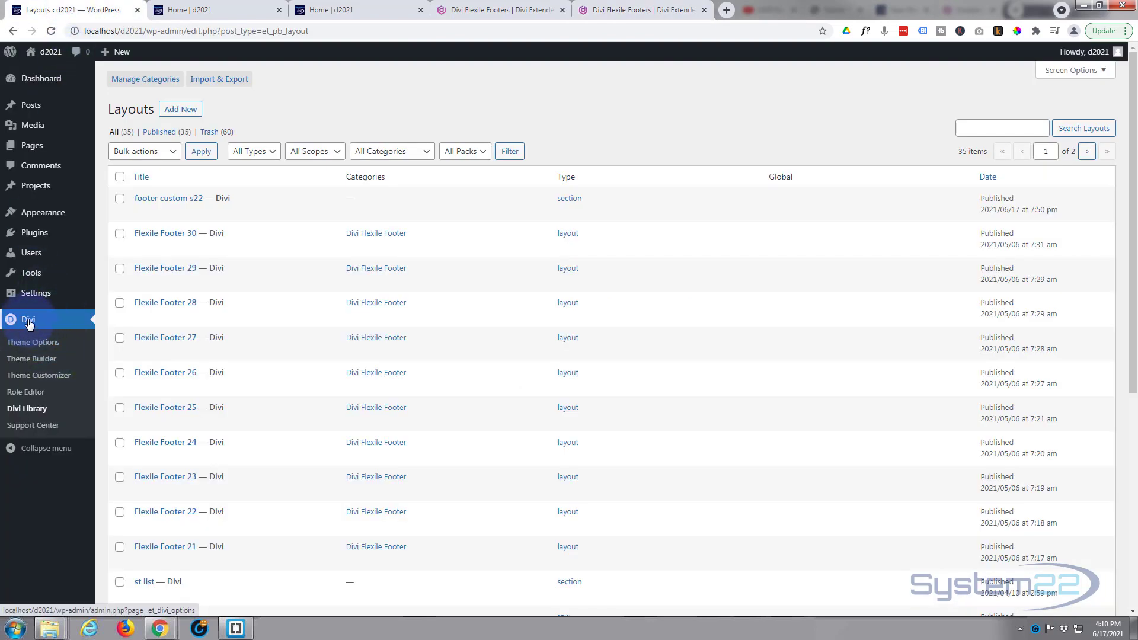
left_click(48, 366)
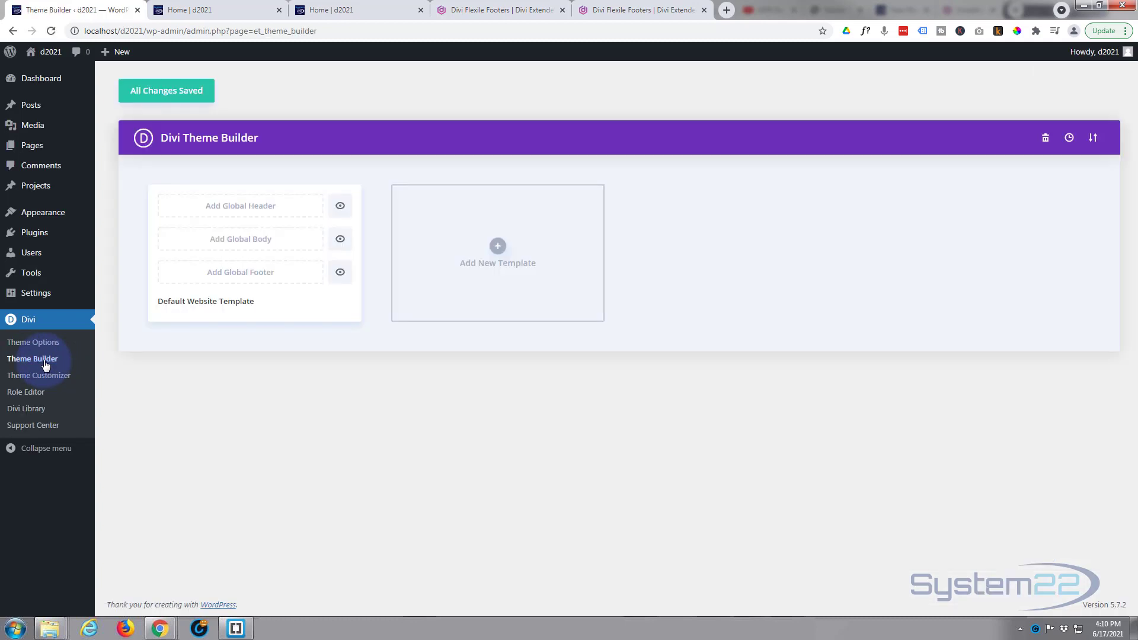
left_click(255, 278)
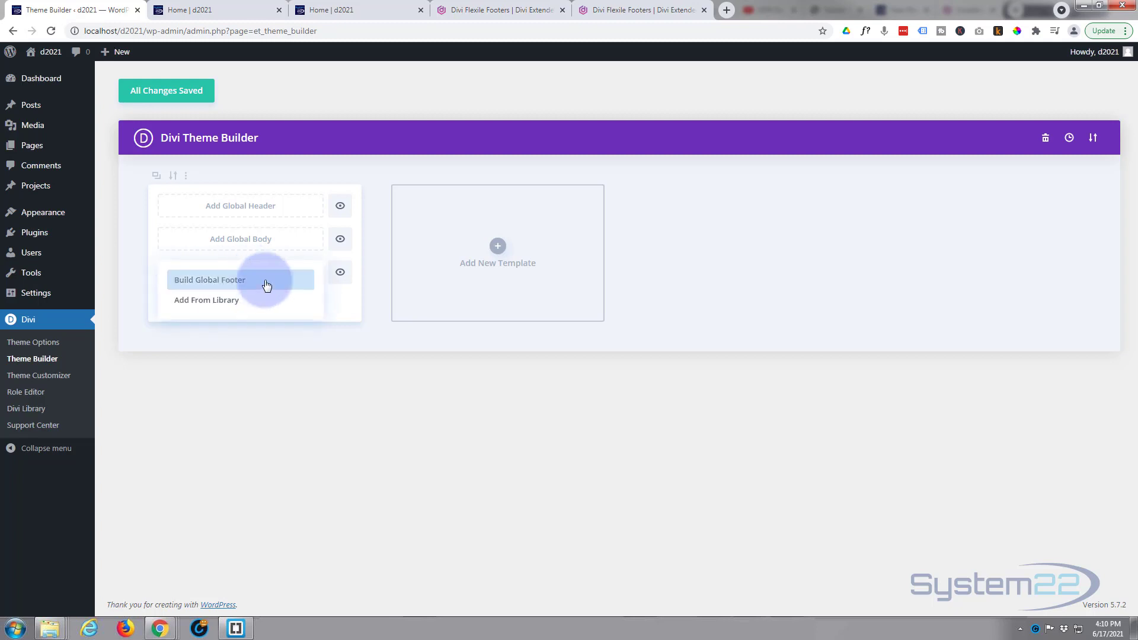
left_click(218, 301)
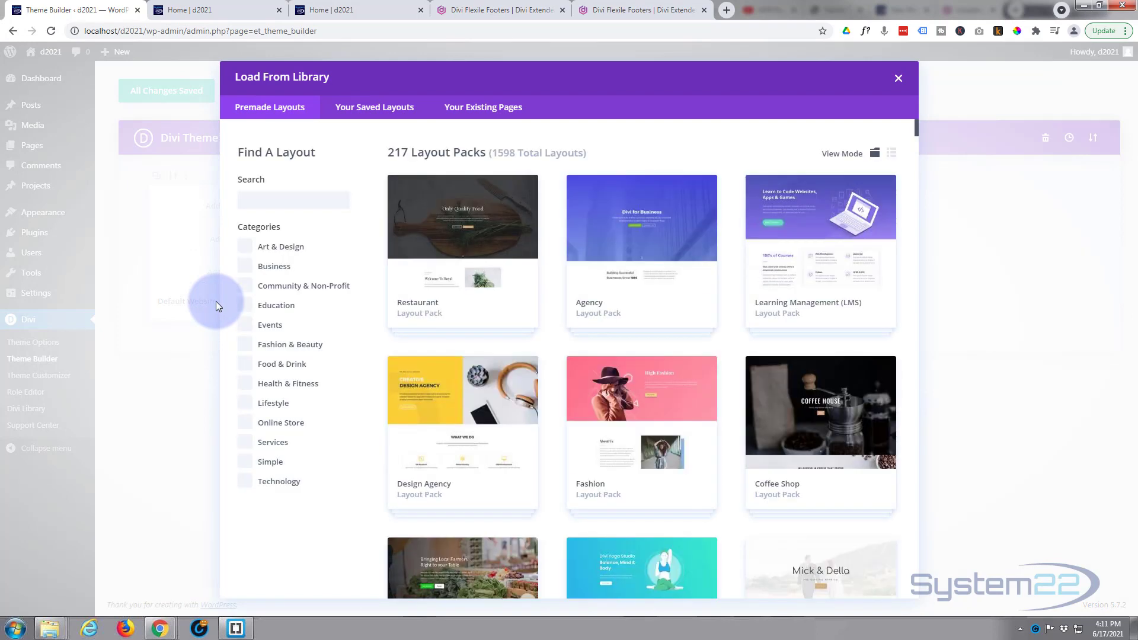
left_click(397, 114)
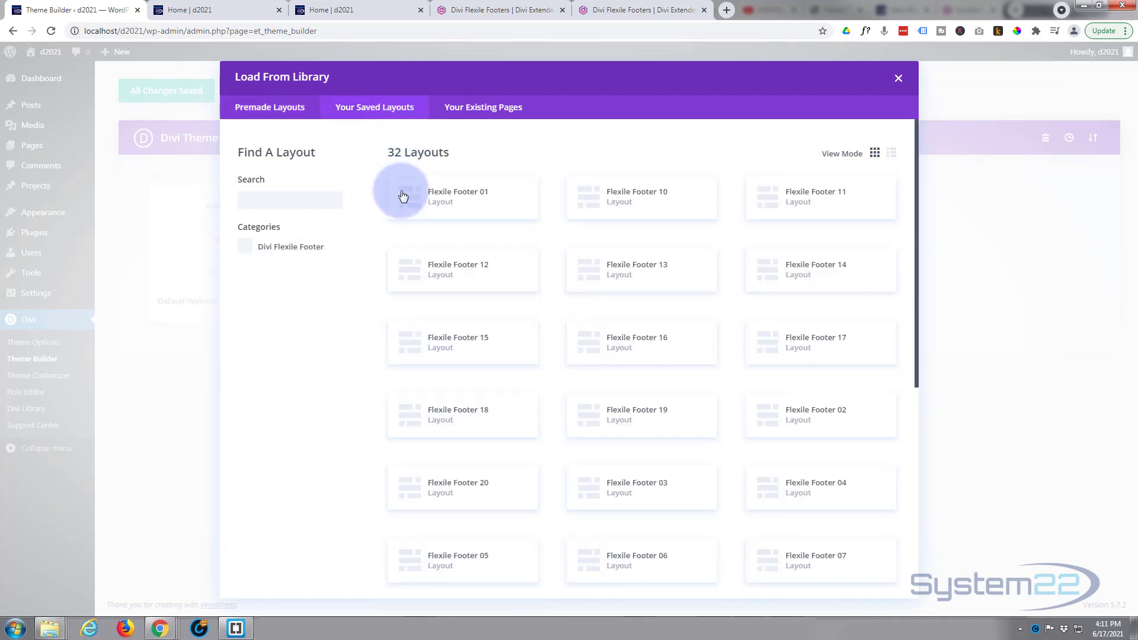
left_click_drag(917, 211, 914, 259)
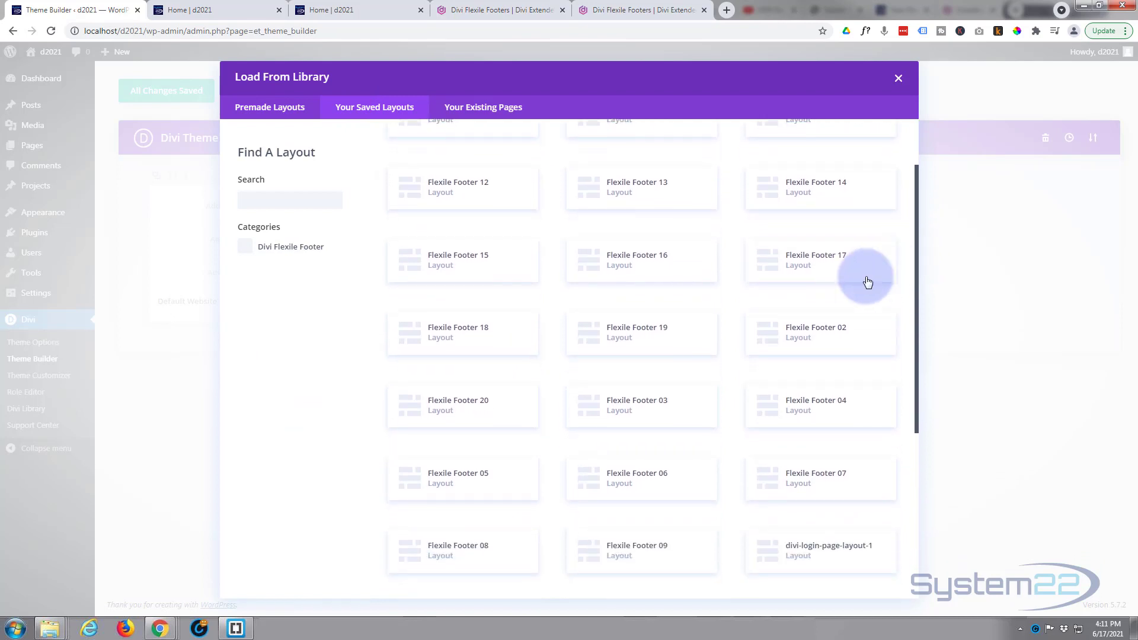
left_click(798, 336)
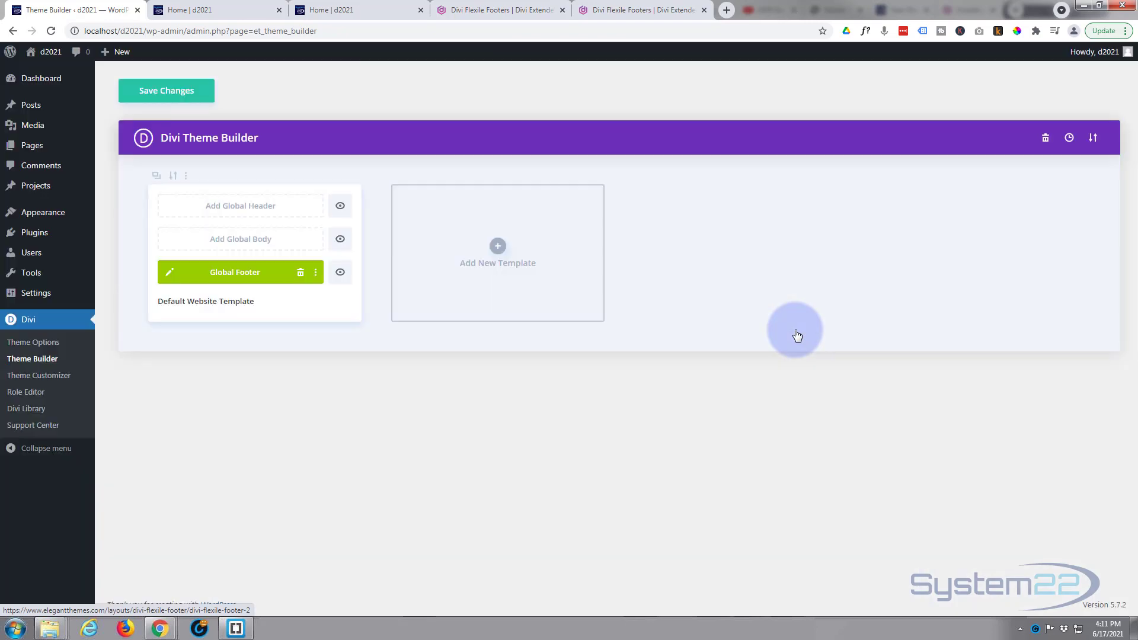
Open the global footer layout for editing and replace its logo image with the System22 logo from the media library.
left_click(171, 273)
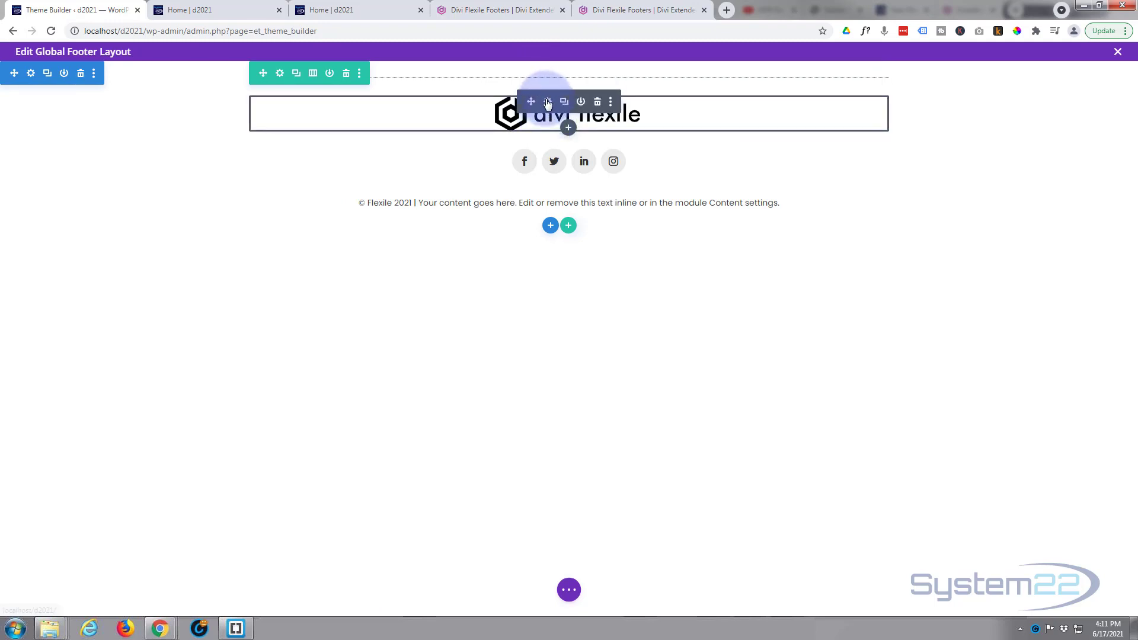
left_click(548, 102)
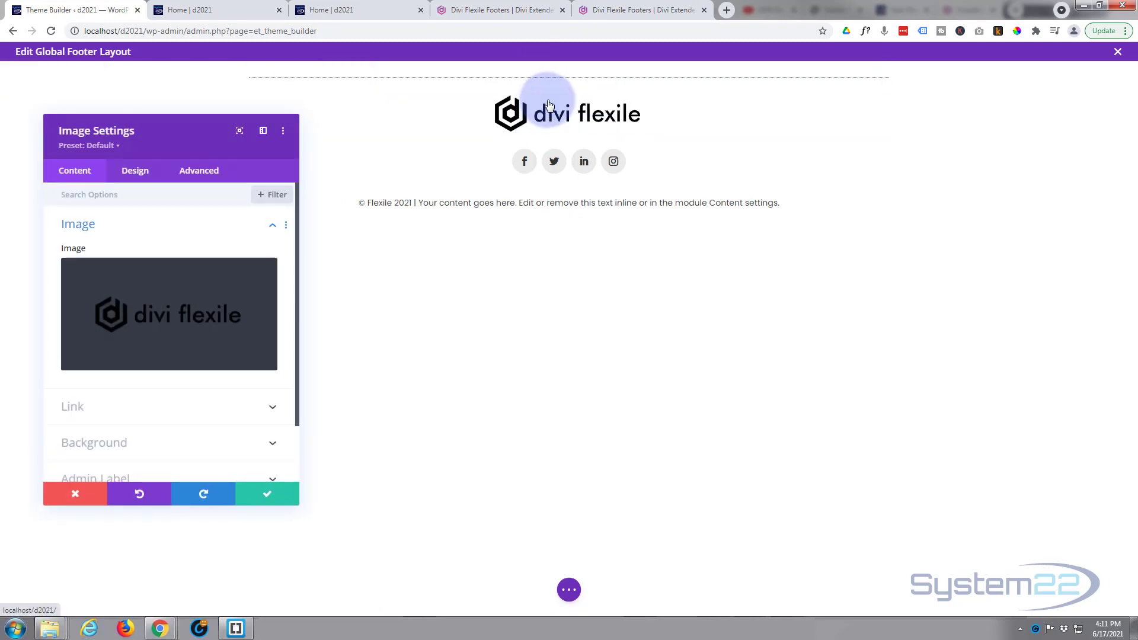
left_click(171, 320)
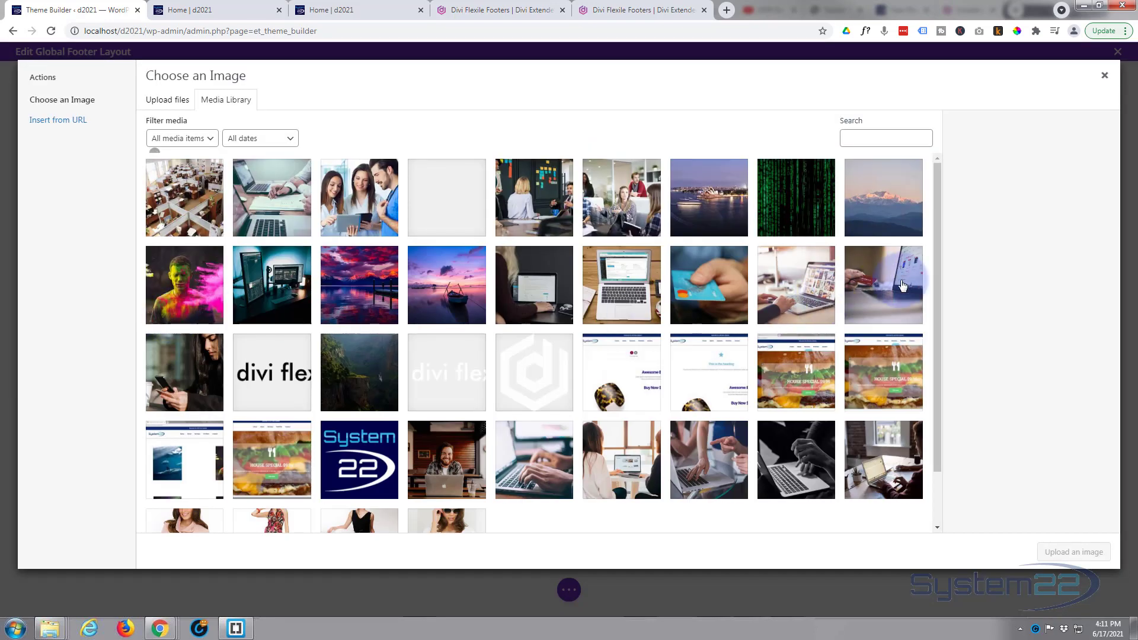
left_click_drag(936, 222, 941, 403)
left_click(882, 348)
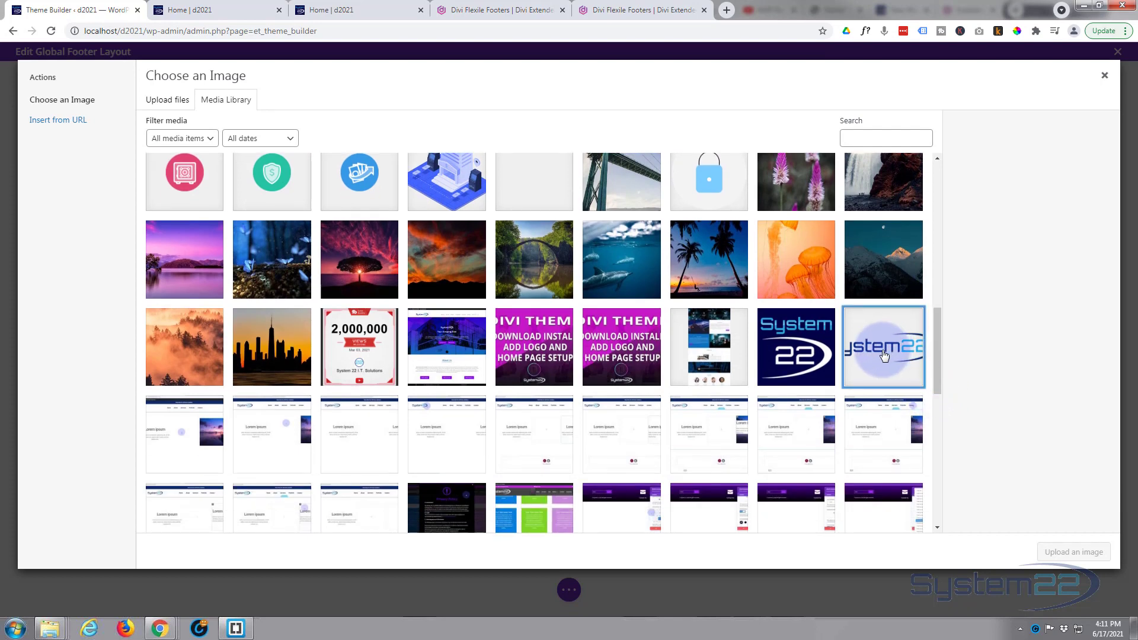
left_click(1075, 553)
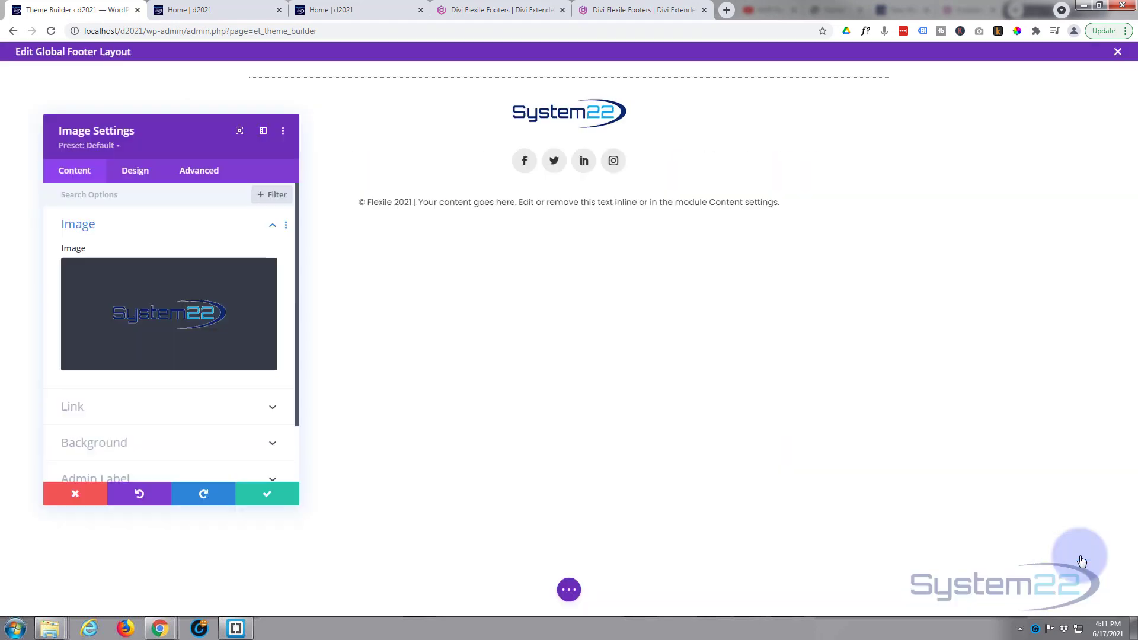
left_click(260, 496)
Examine the footer's Facebook icon settings: account link URL, background and icon colour.
mouse_move(532, 163)
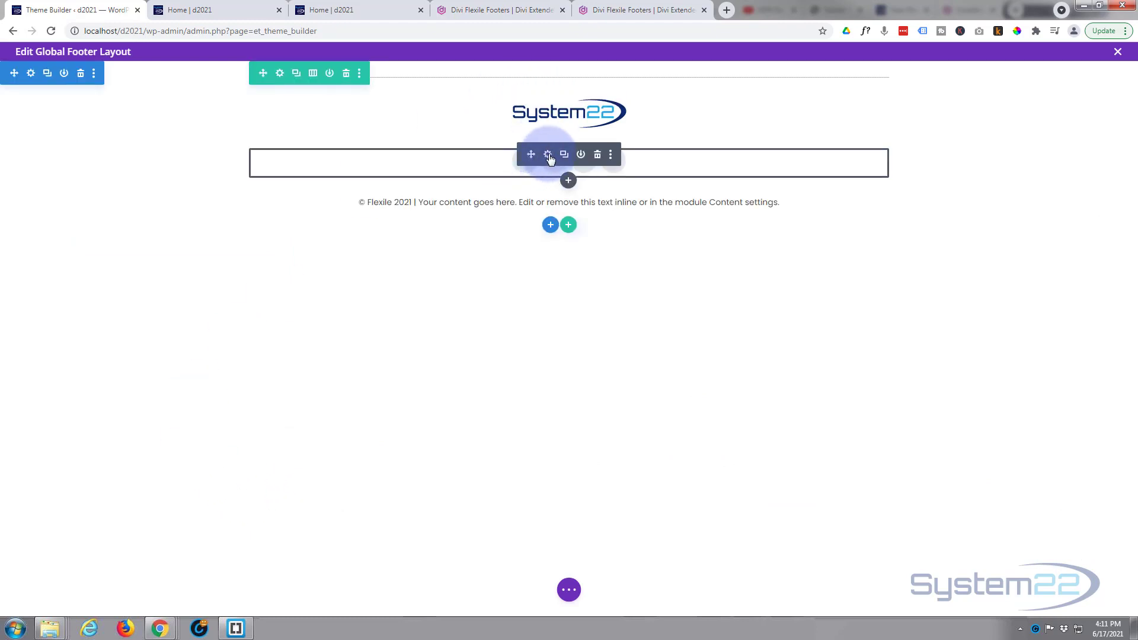
left_click(548, 155)
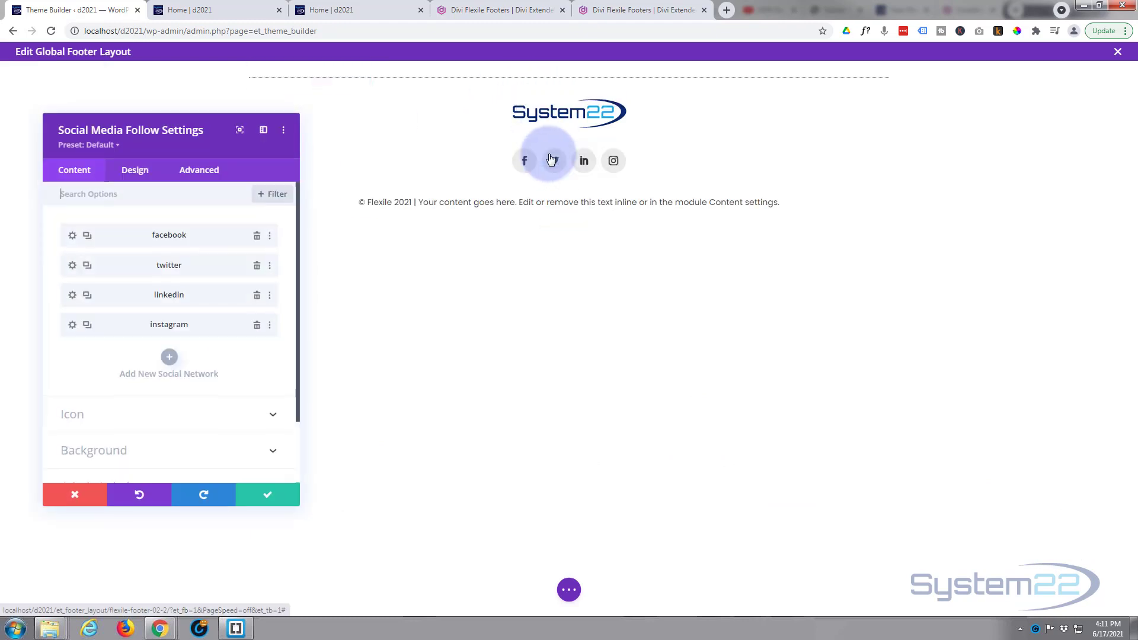
left_click(73, 237)
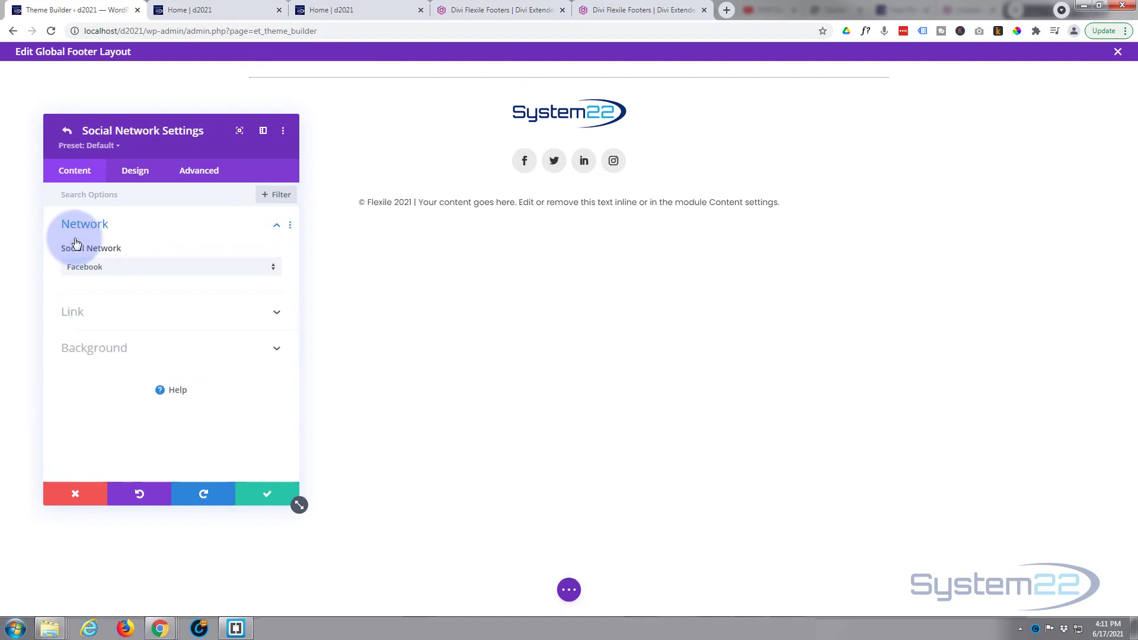
left_click(118, 318)
left_click(90, 310)
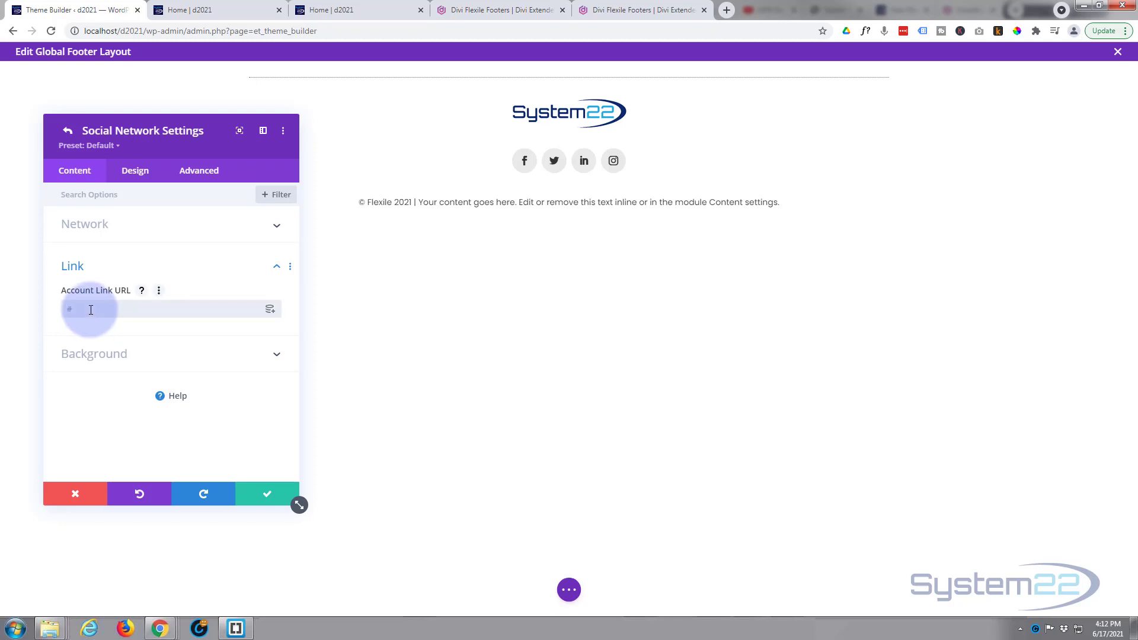
left_click(154, 355)
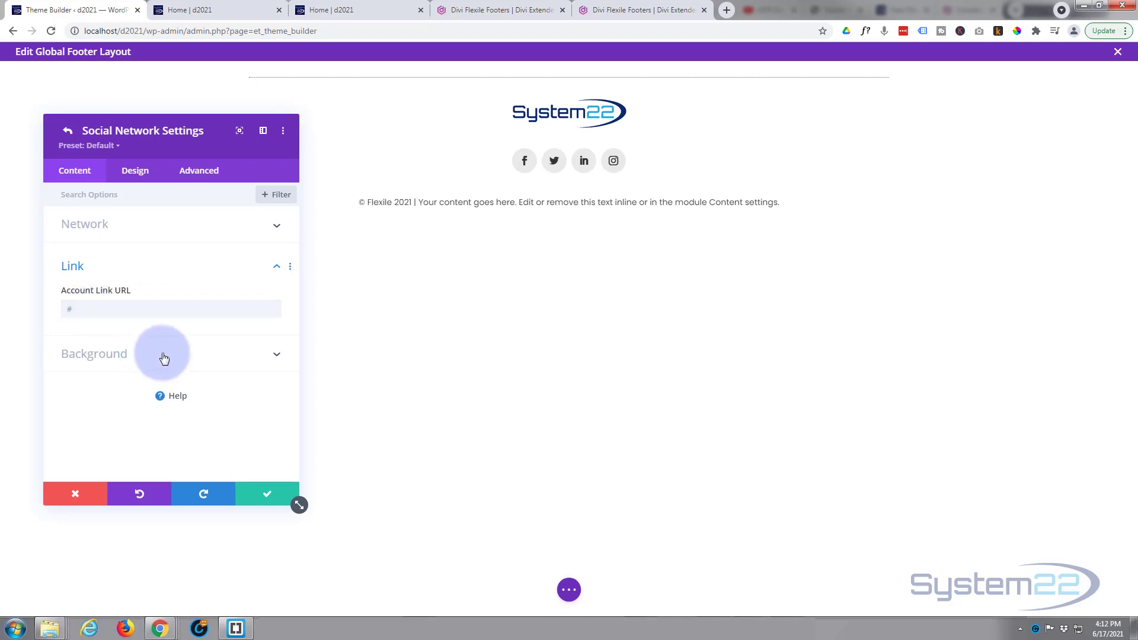
left_click(73, 401)
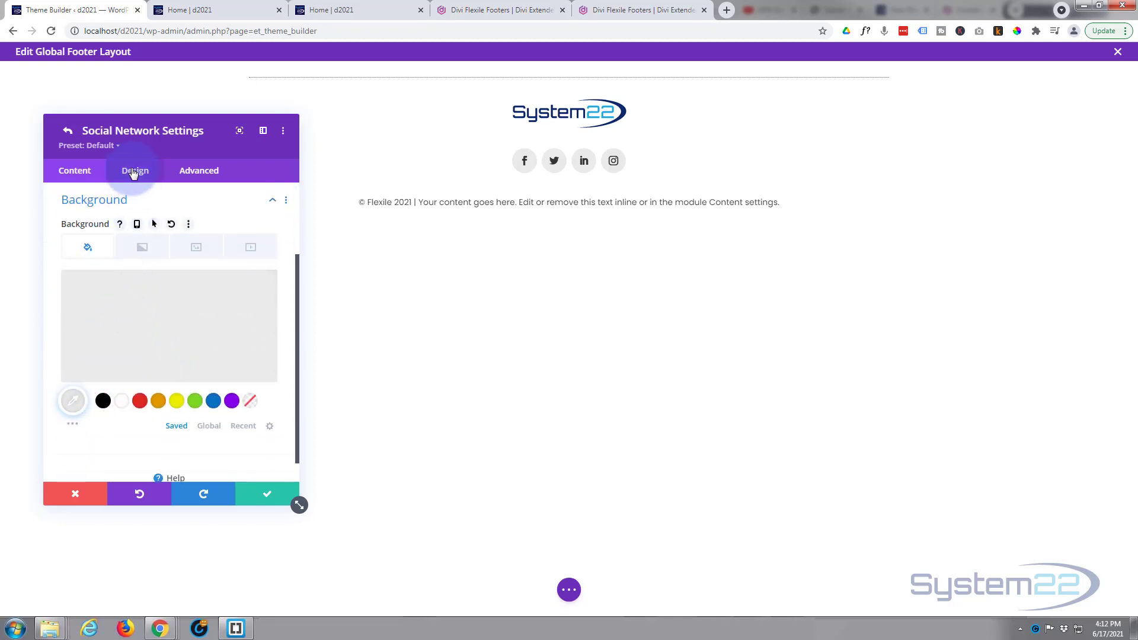
left_click(135, 171)
left_click(160, 231)
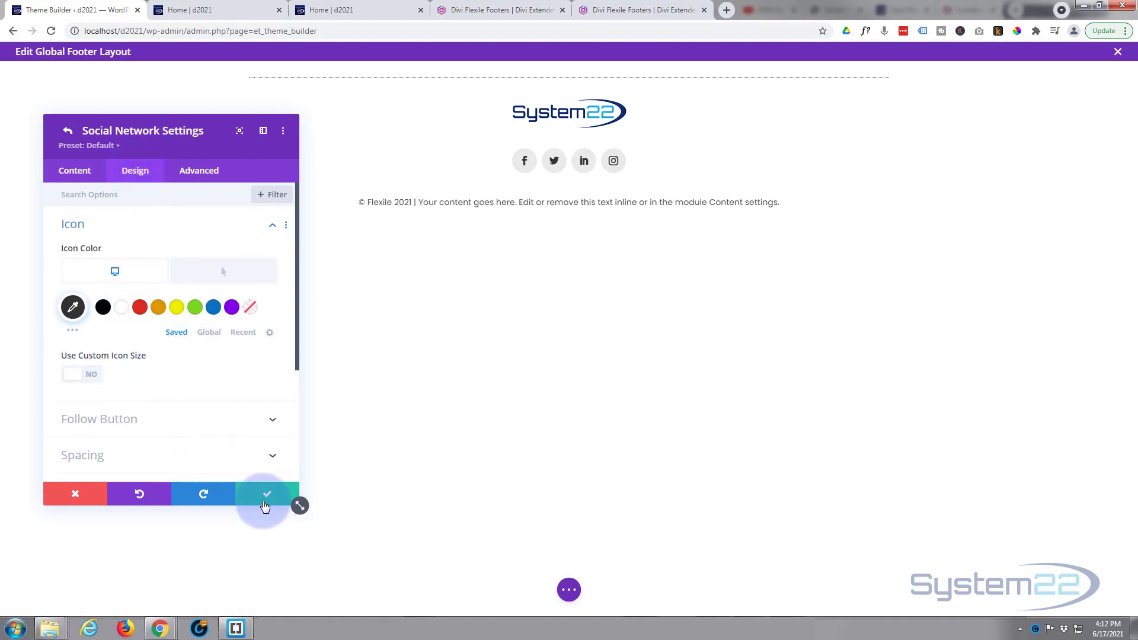
left_click(267, 501)
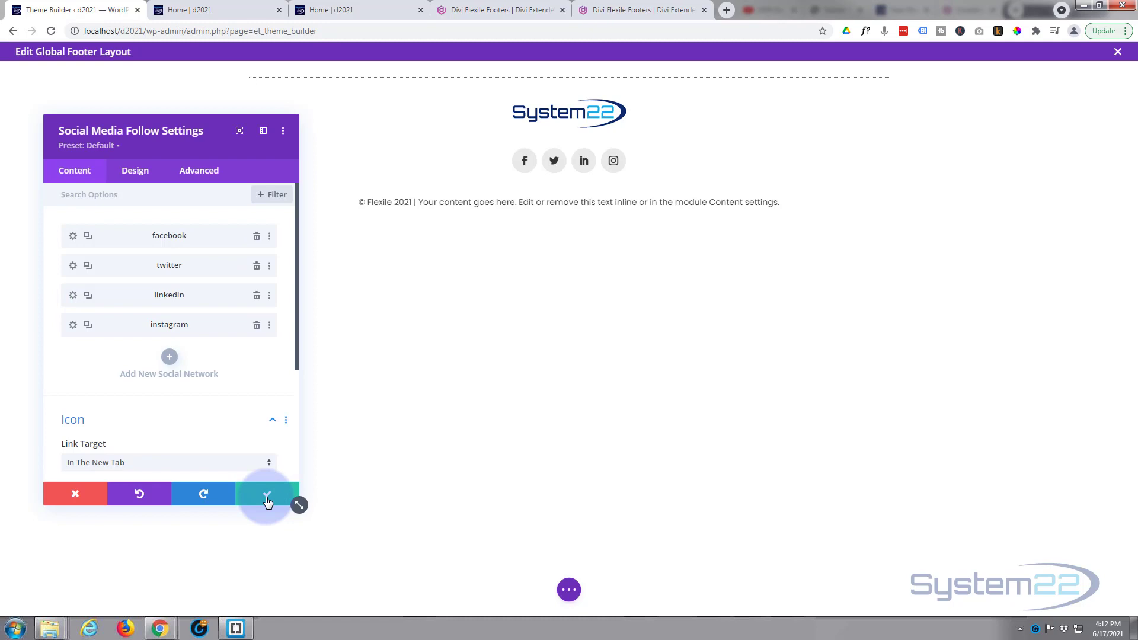
left_click(267, 501)
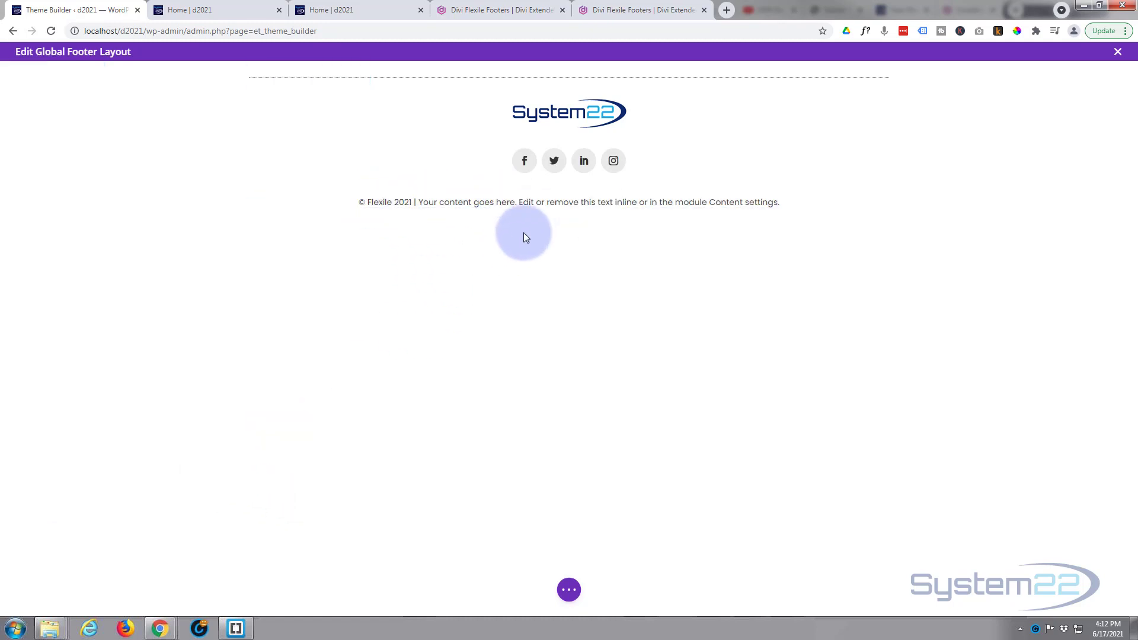
Delete the placeholder copyright text in the footer's text module and insert the Current Date dynamic content instead.
mouse_move(546, 204)
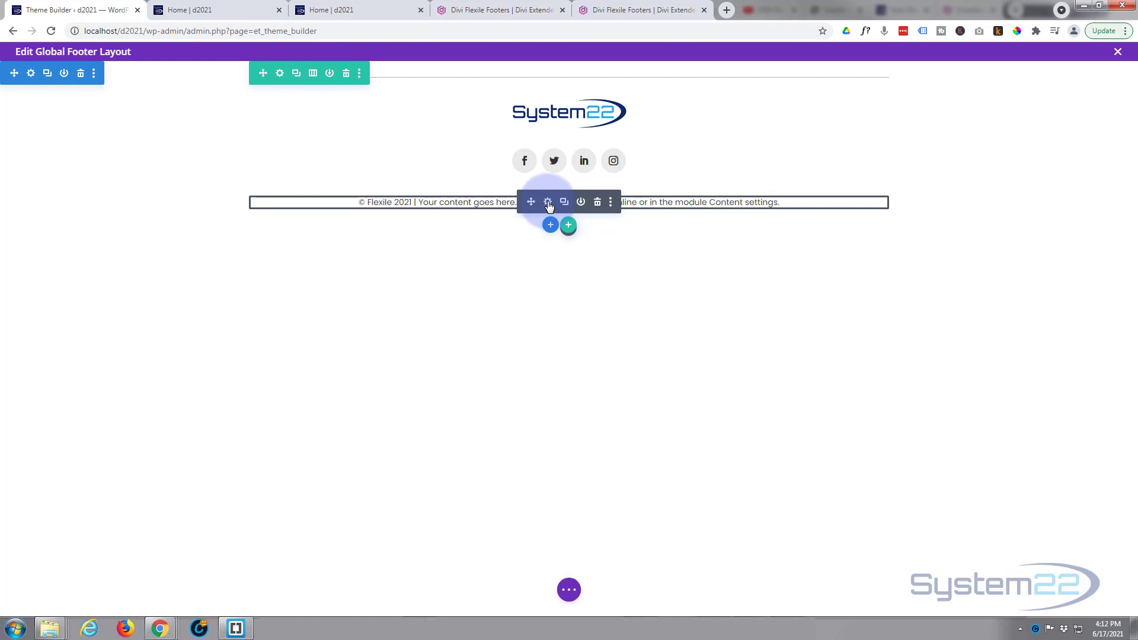
left_click(548, 203)
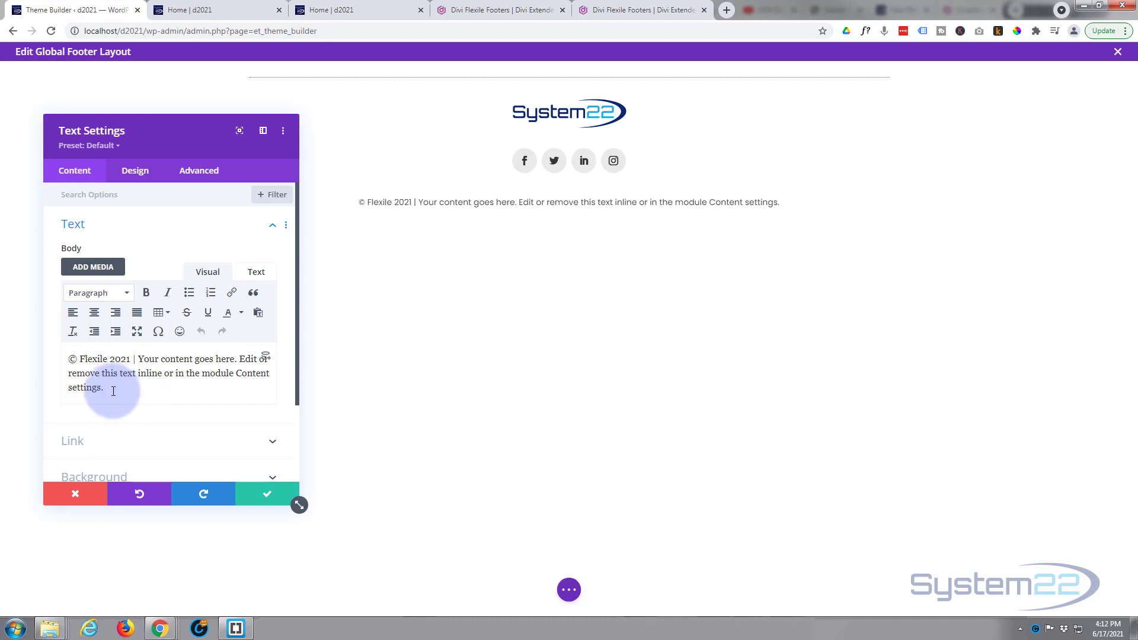
left_click_drag(111, 391, 66, 354)
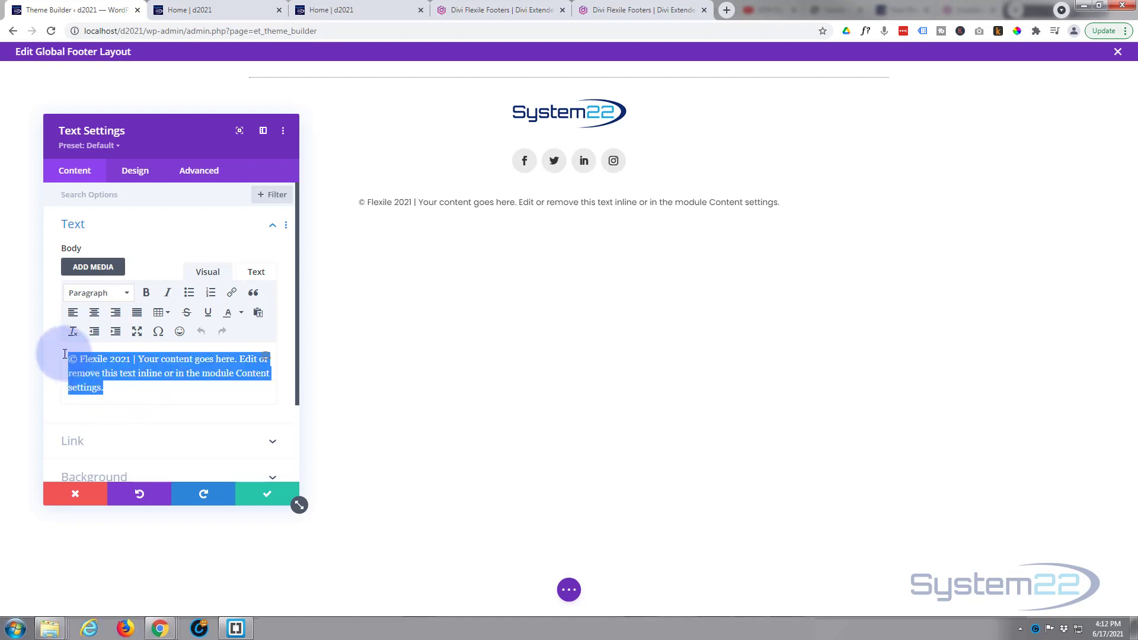
key("BackSpace")
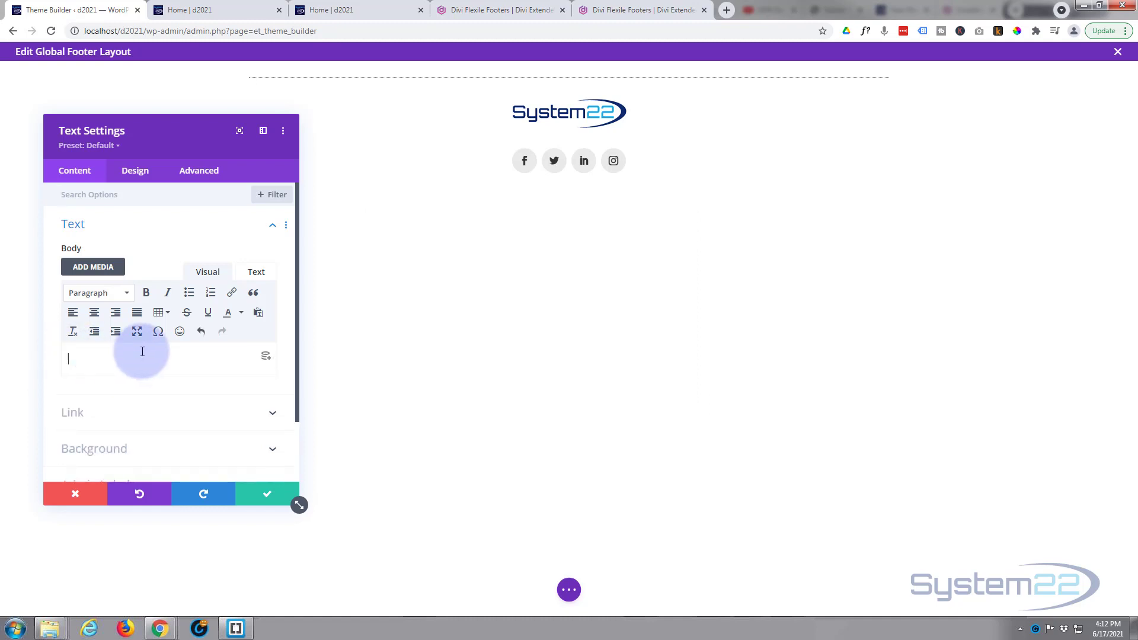
left_click(265, 359)
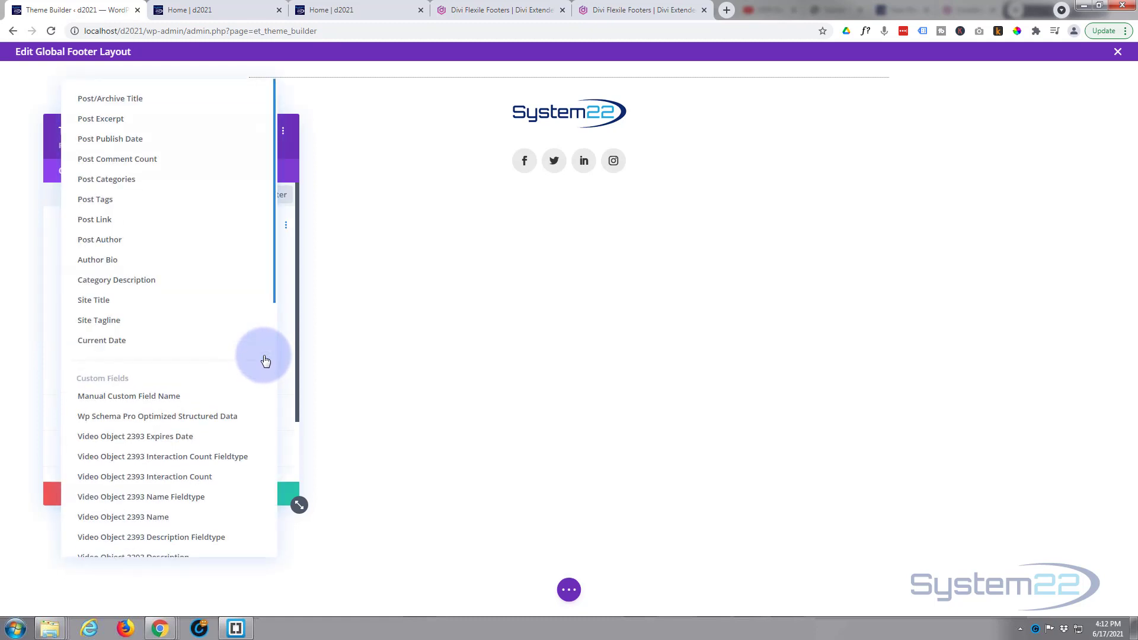
left_click(107, 342)
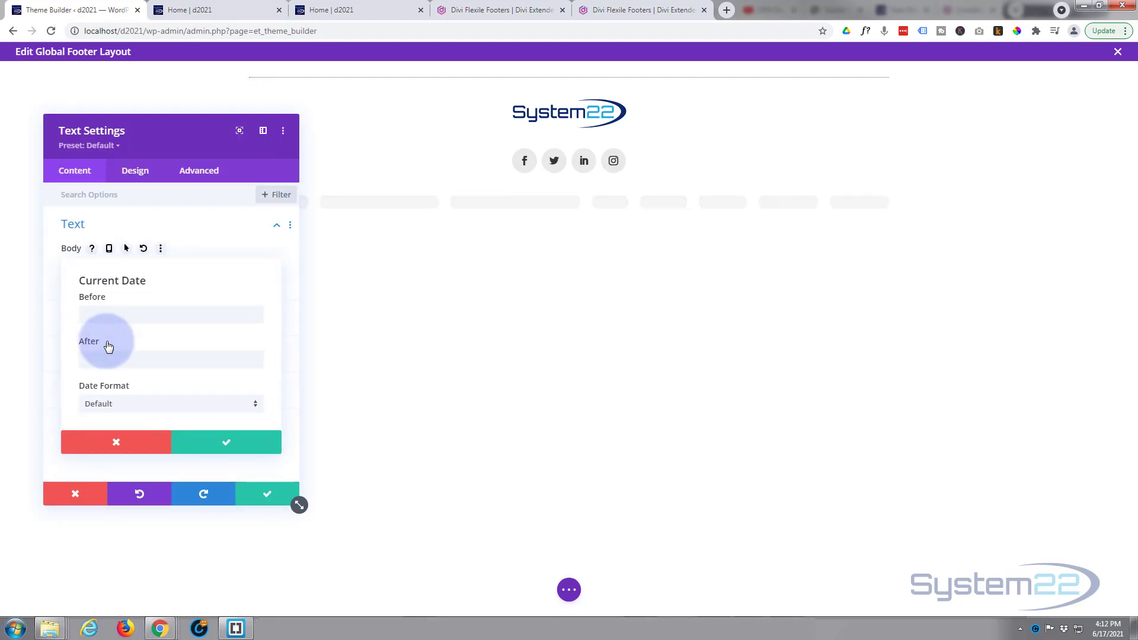
Set the text before the current date to "© System 22" and the text after it to "All Rights reserved".
left_click(103, 316)
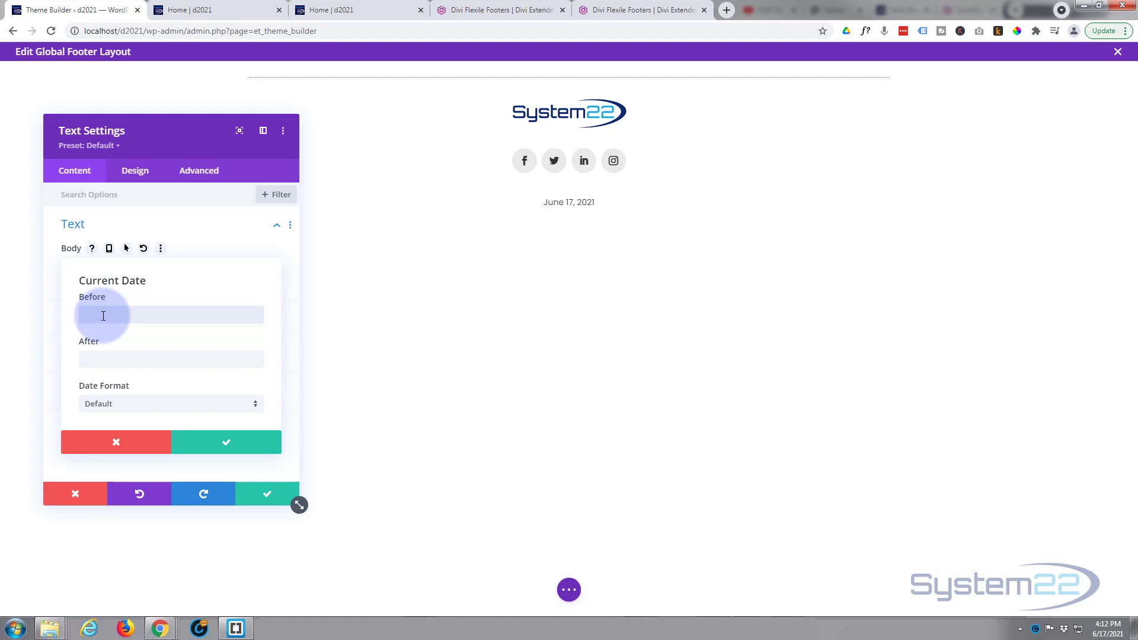
type("©")
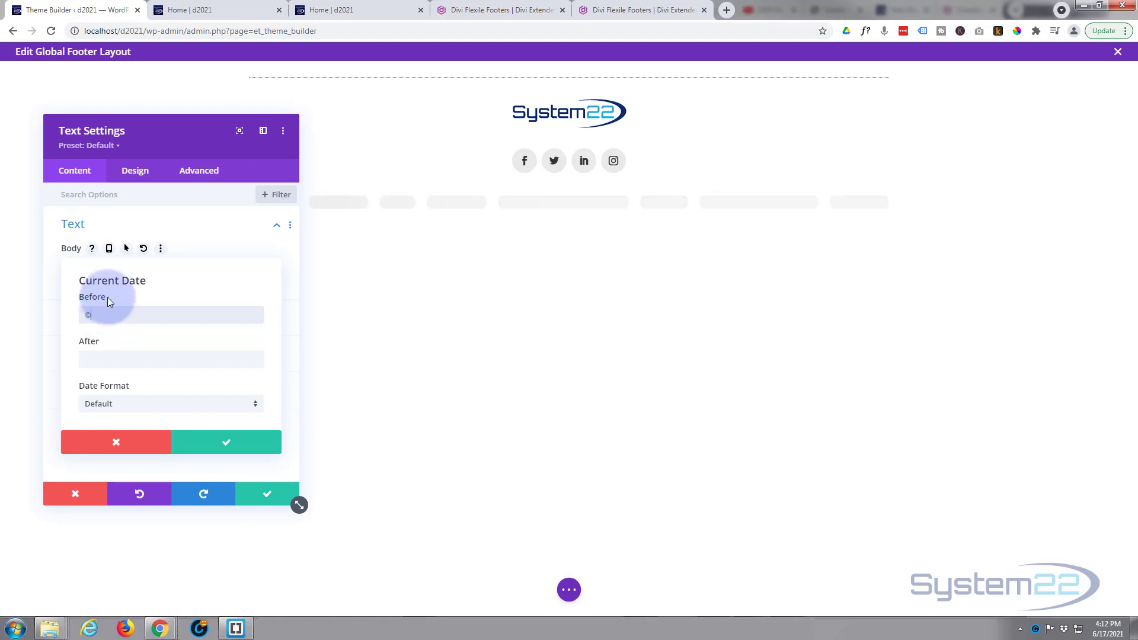
type(" System 22")
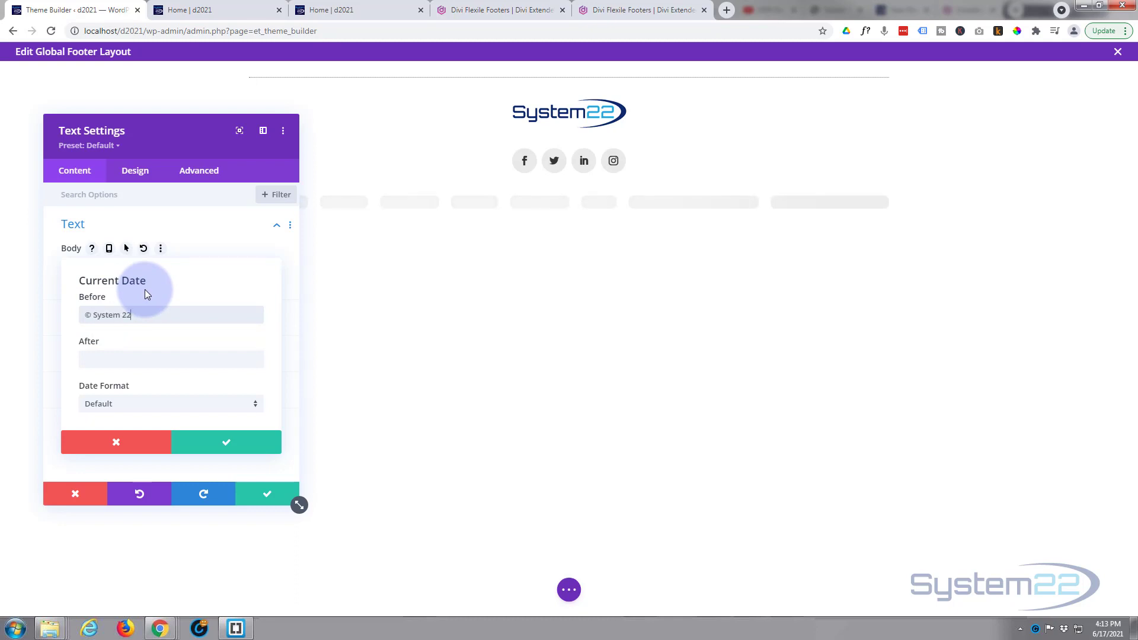
left_click(93, 357)
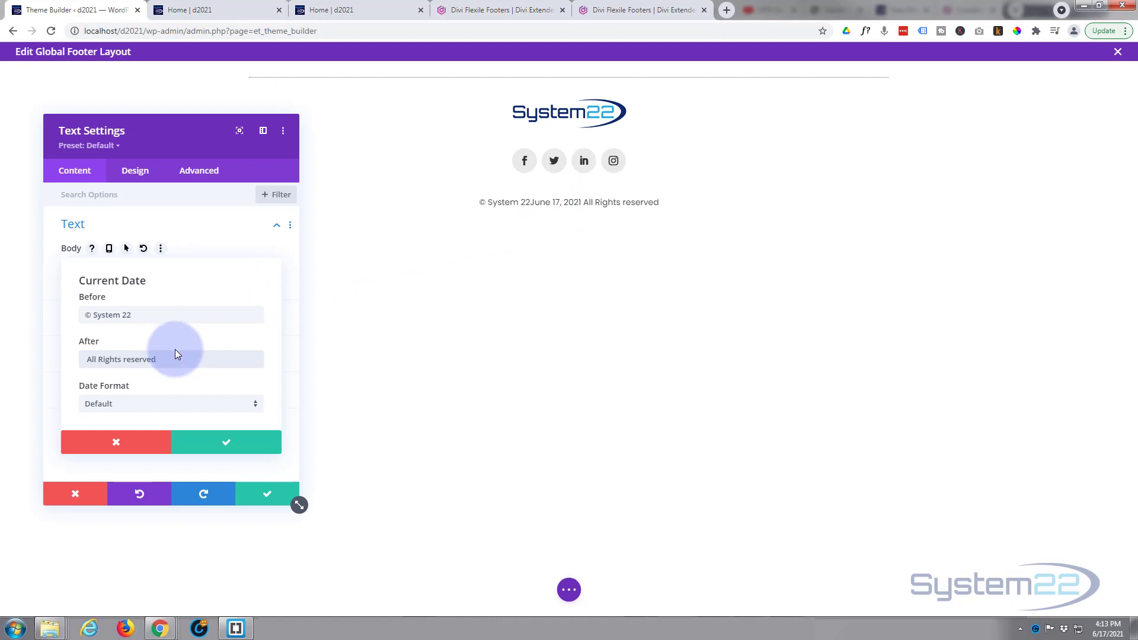
Add a trailing space to the "© System 22" text before the date and apply the custom date format "Y".
left_click(158, 315)
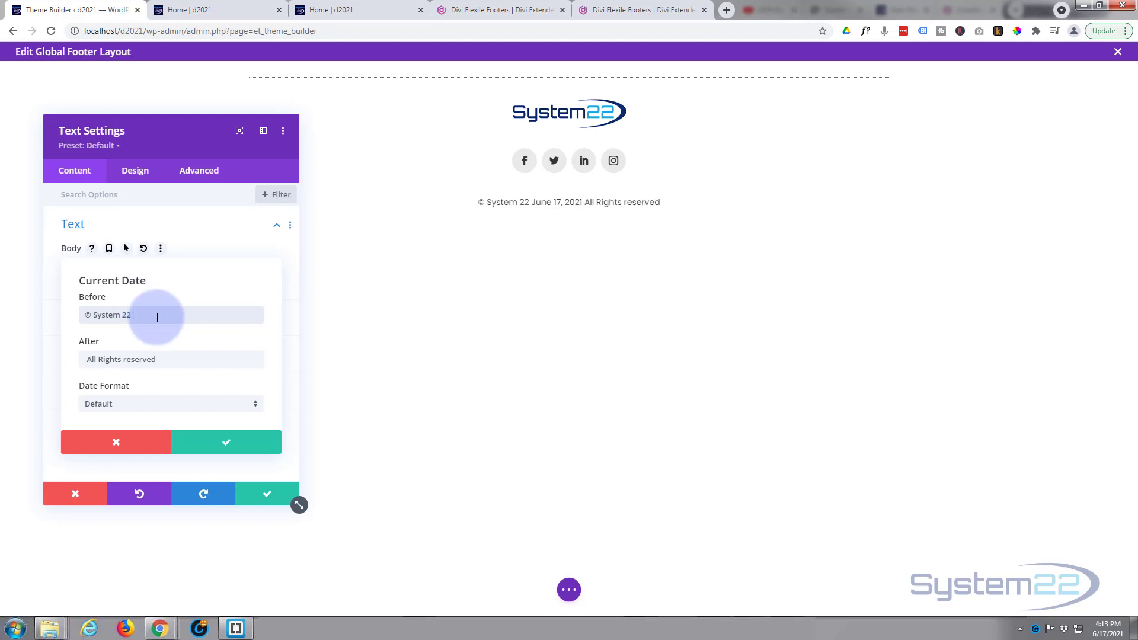
left_click(178, 412)
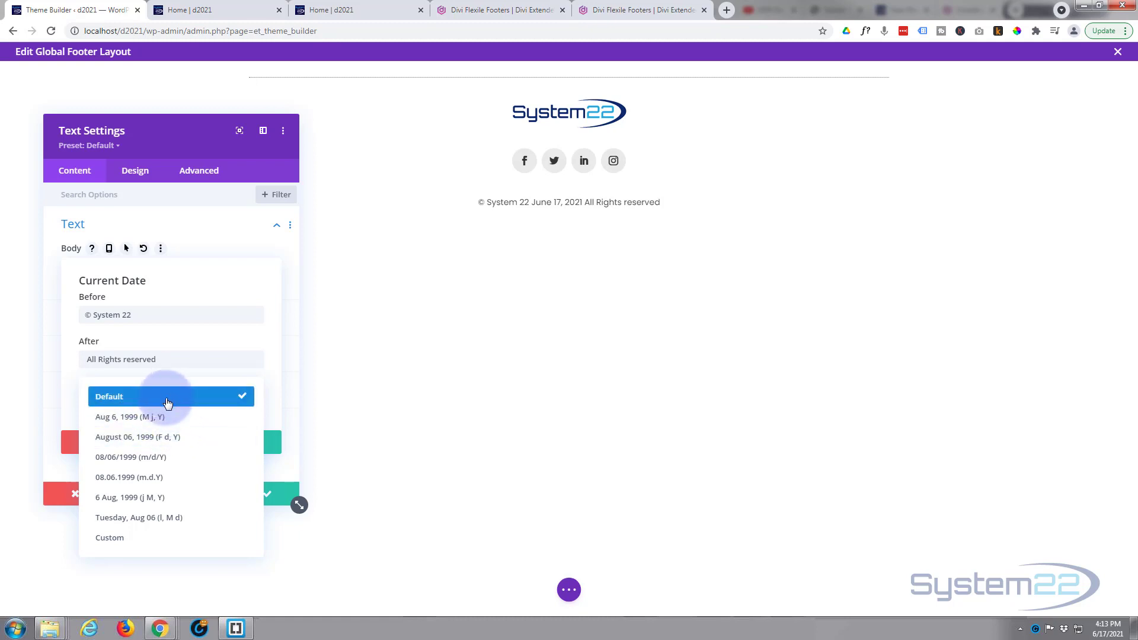
left_click(127, 536)
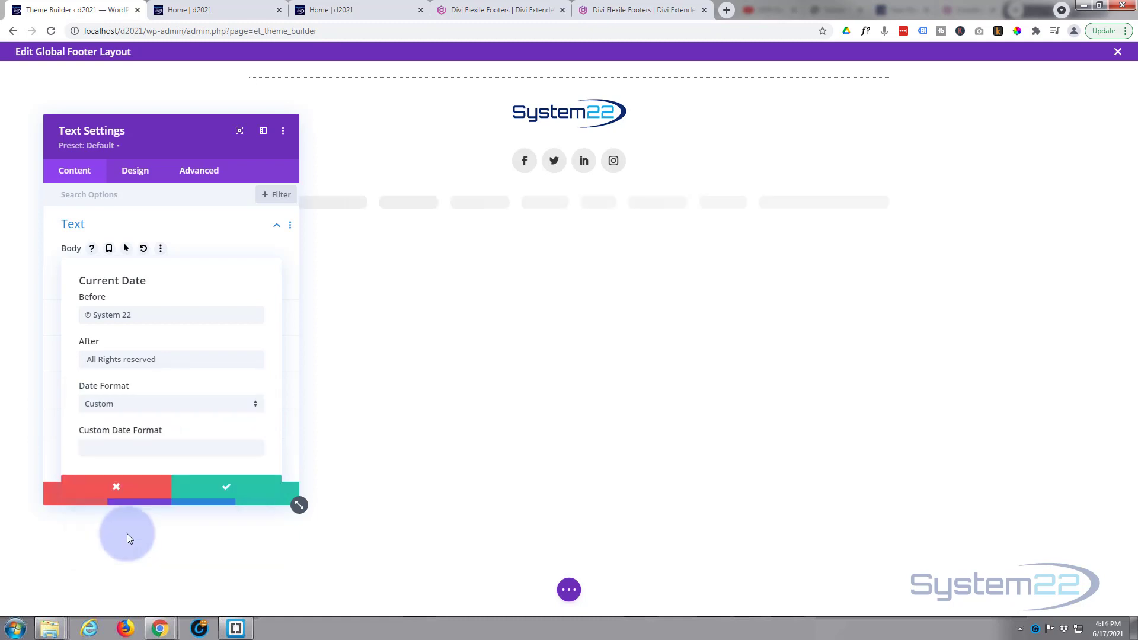
left_click(102, 449)
type("Y")
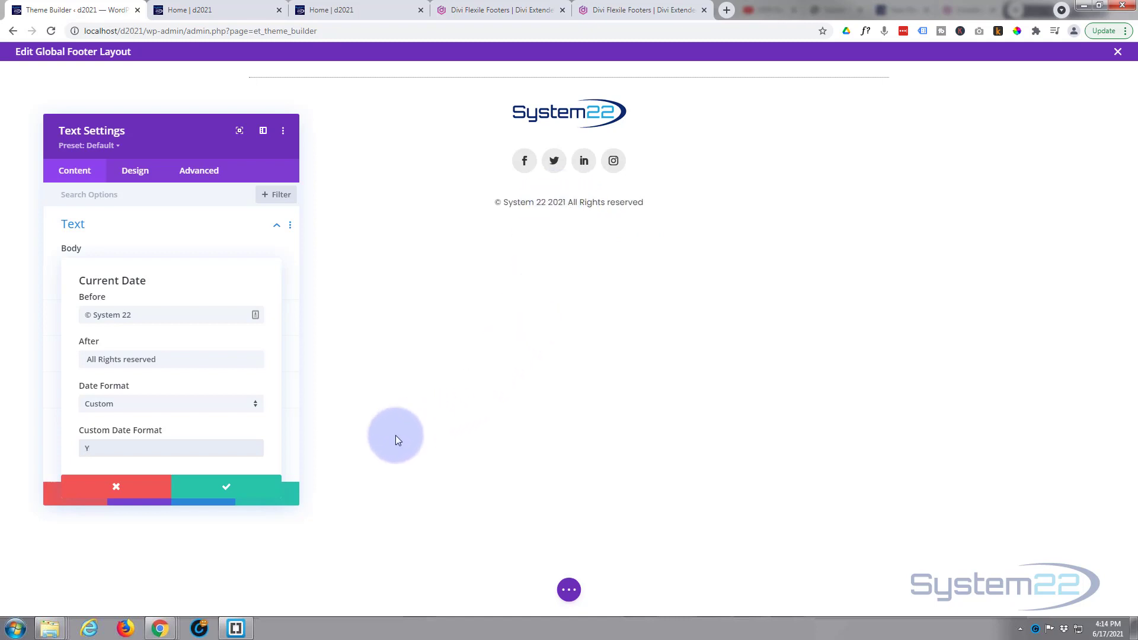
left_click(226, 488)
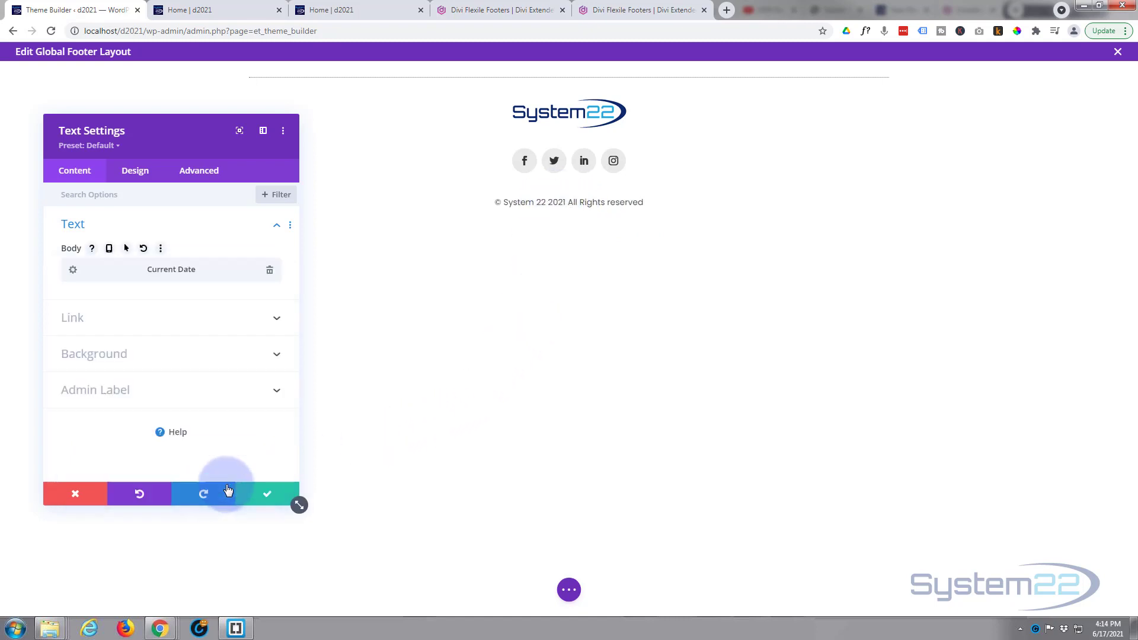
left_click(261, 495)
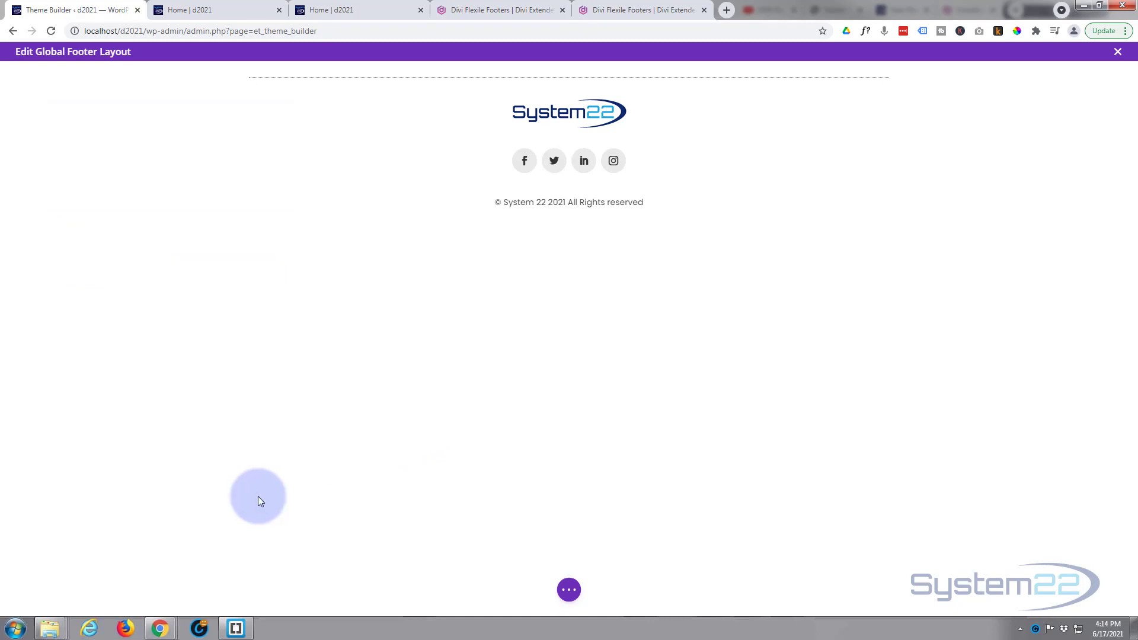
Save the global footer layout, close its editor and save the Theme Builder changes.
left_click(569, 593)
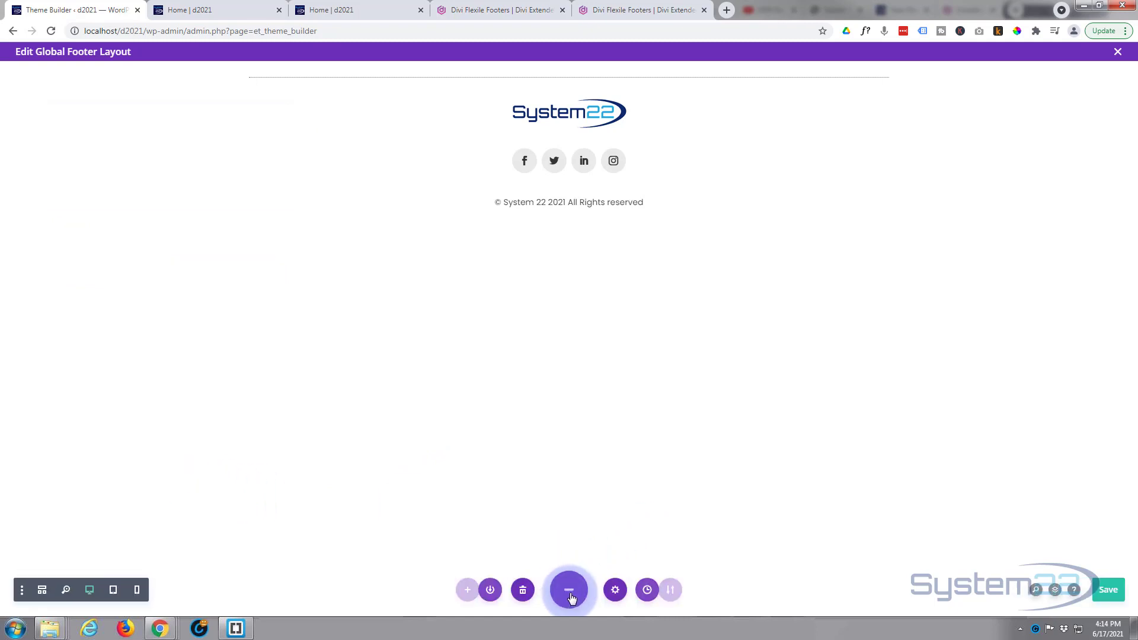
left_click(1108, 592)
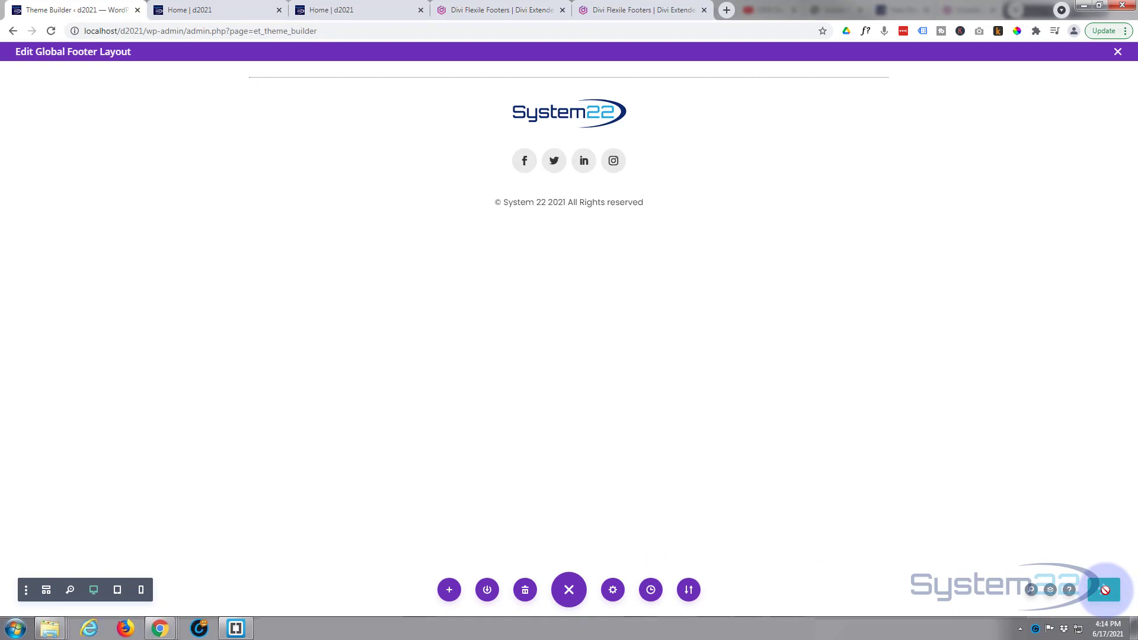
left_click(1118, 51)
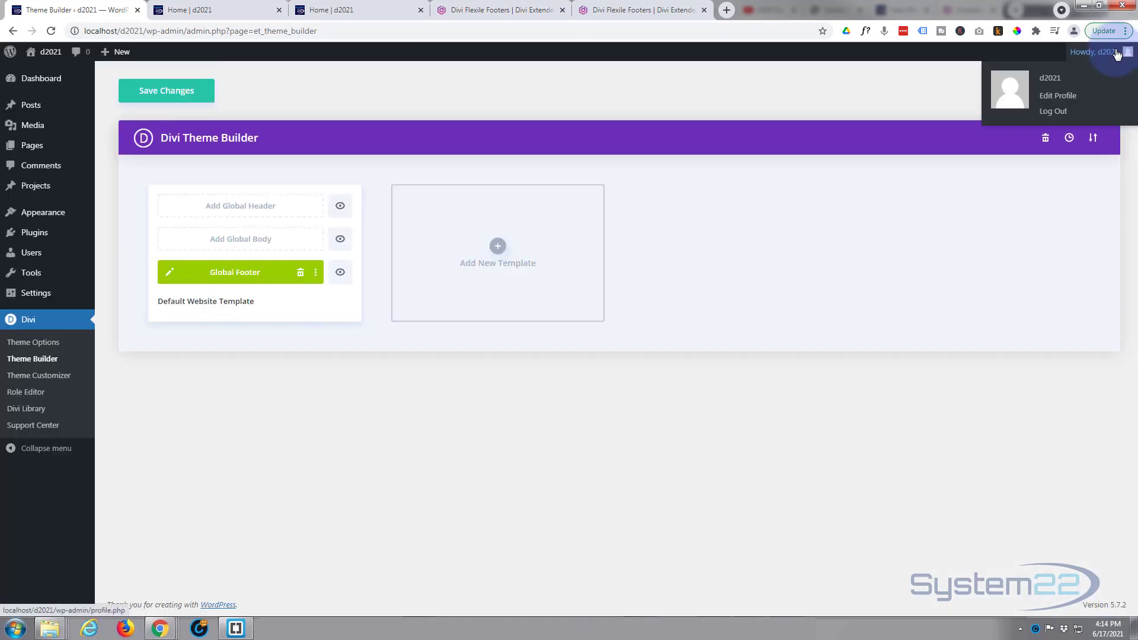
left_click(162, 94)
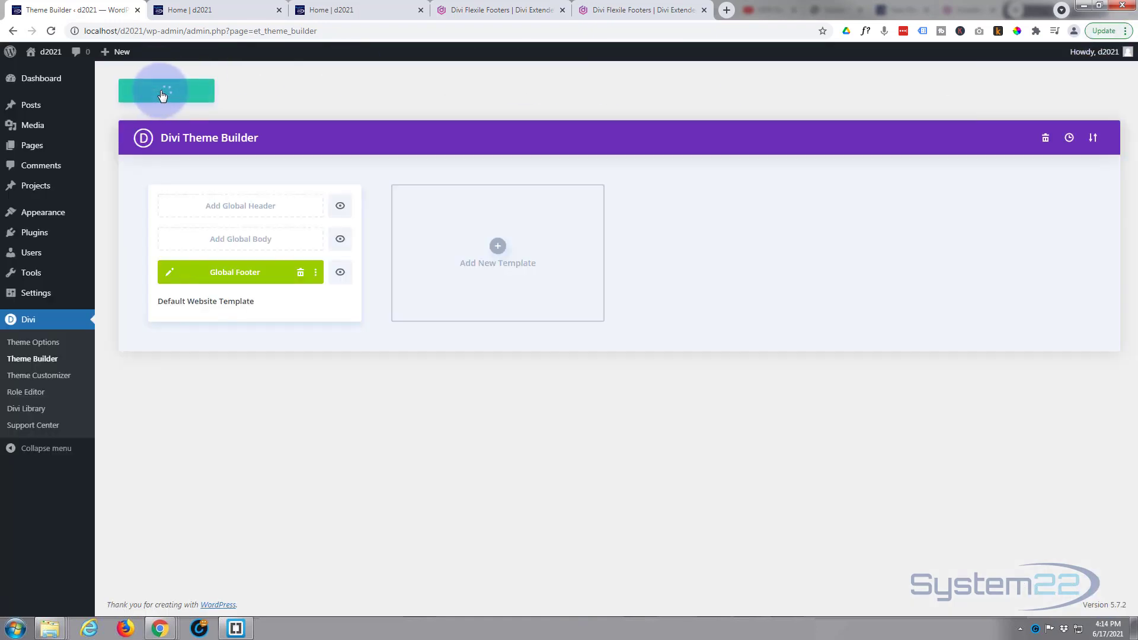
Reload the site's home page and check the new global footer at the end of the page.
left_click(241, 9)
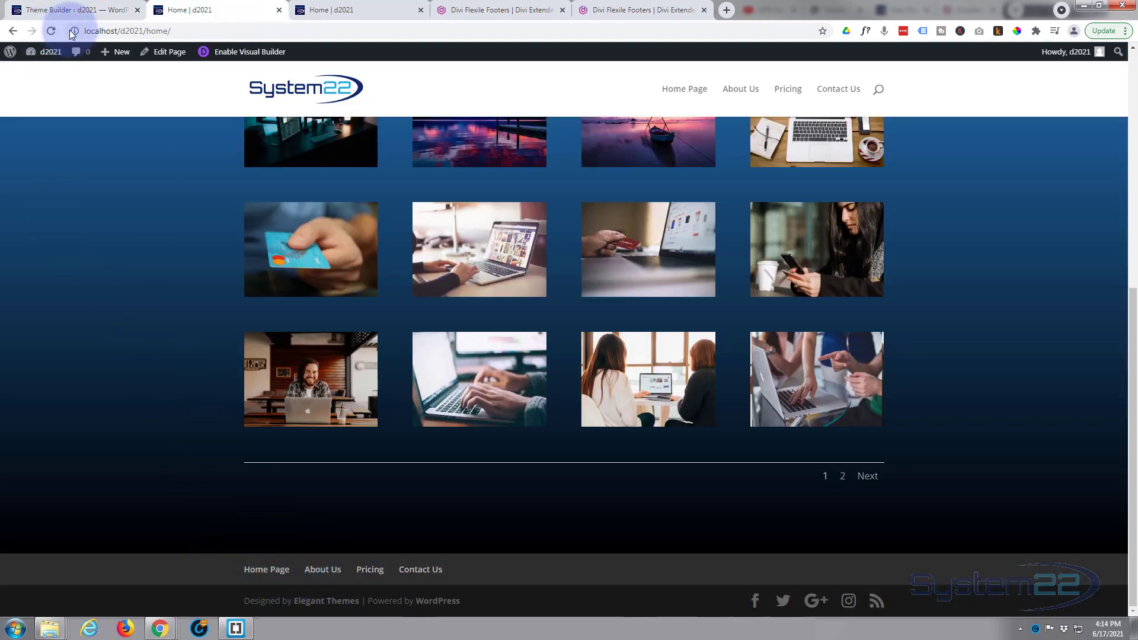
left_click(51, 32)
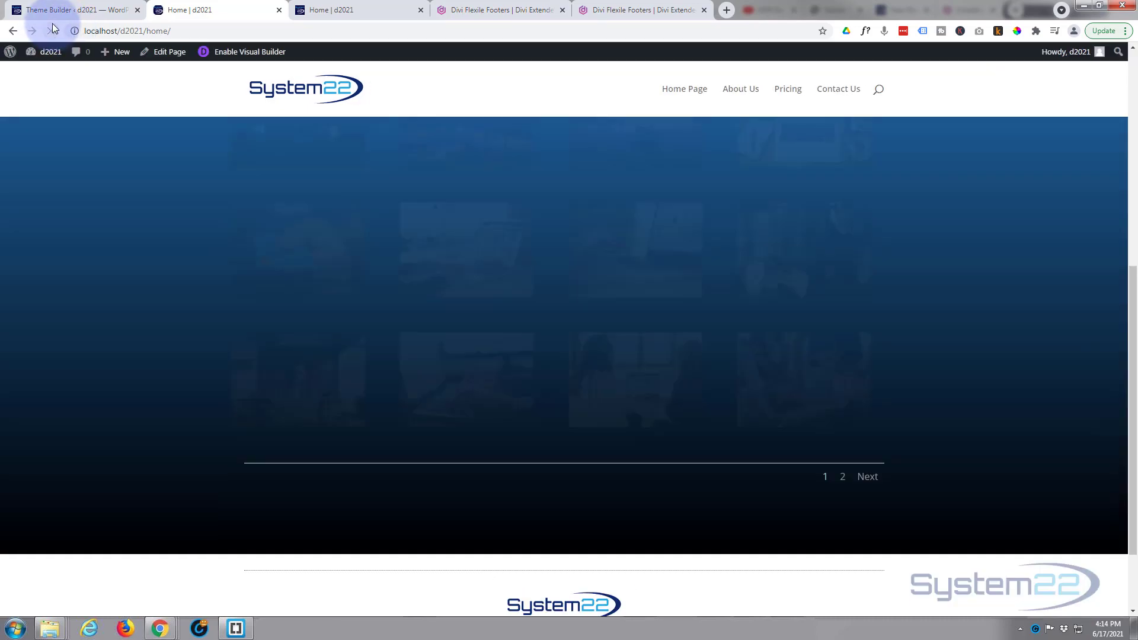
scroll(308, 270, "down", 2)
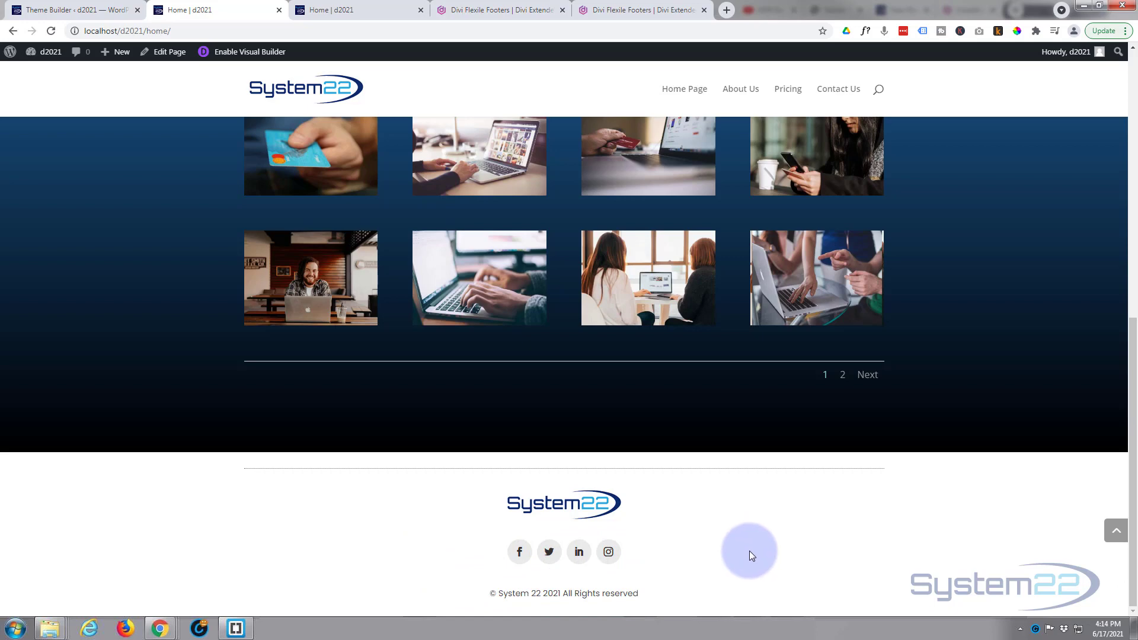
Examine the other footer designs on the Divi Flexile Footers demo page, from Flexile Footer #3 onward.
left_click(587, 10)
scroll(514, 215, "down", 20)
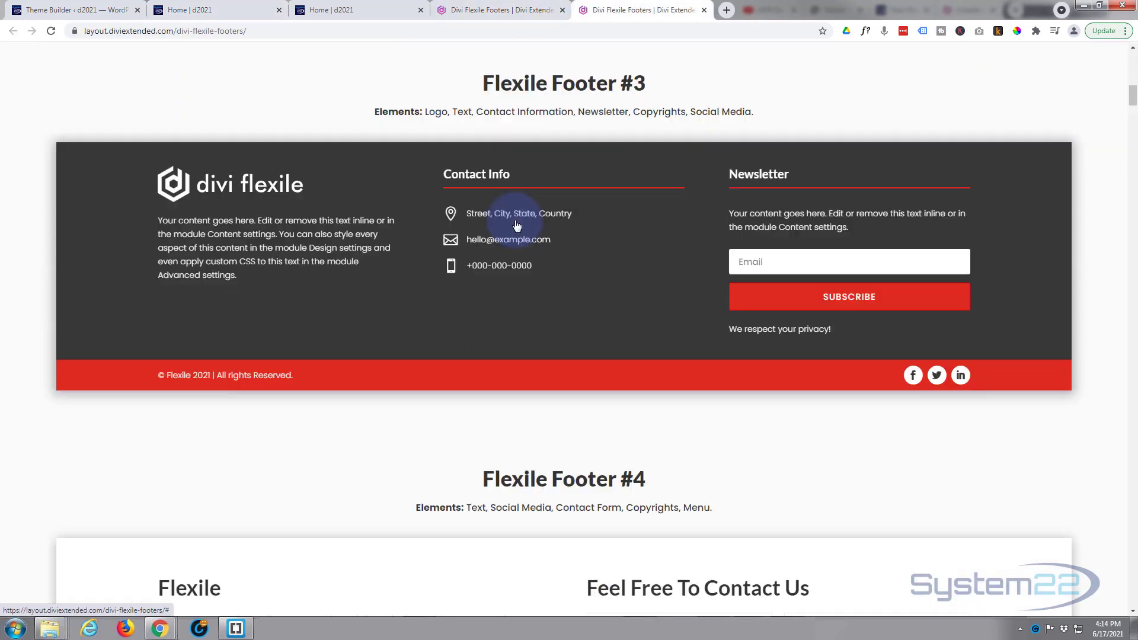
scroll(515, 221, "down", 16)
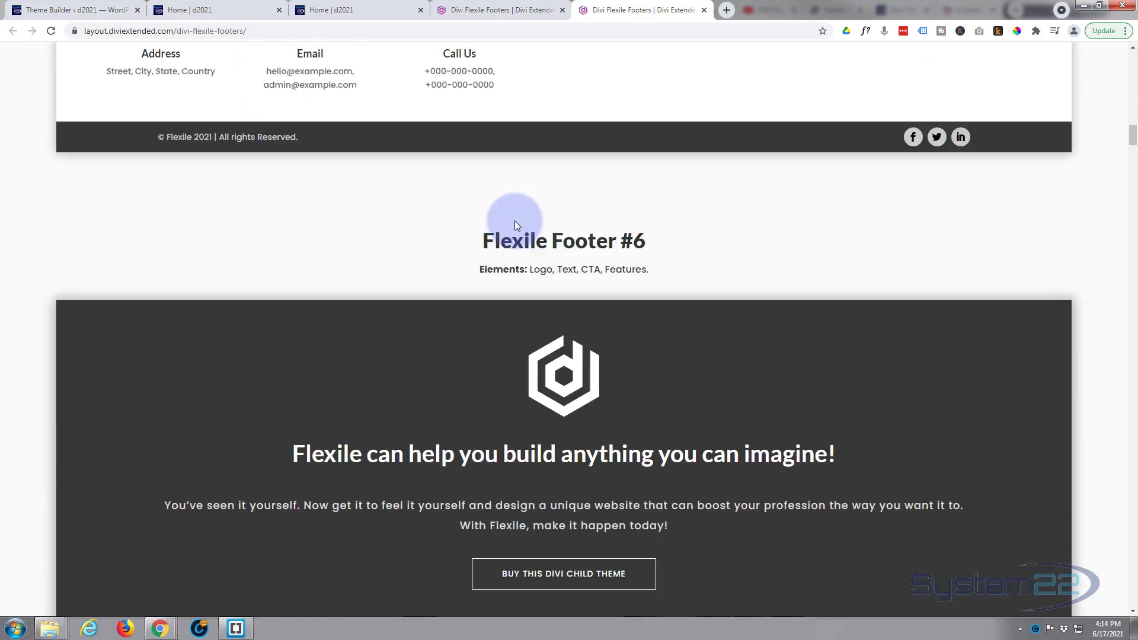
scroll(514, 221, "down", 6)
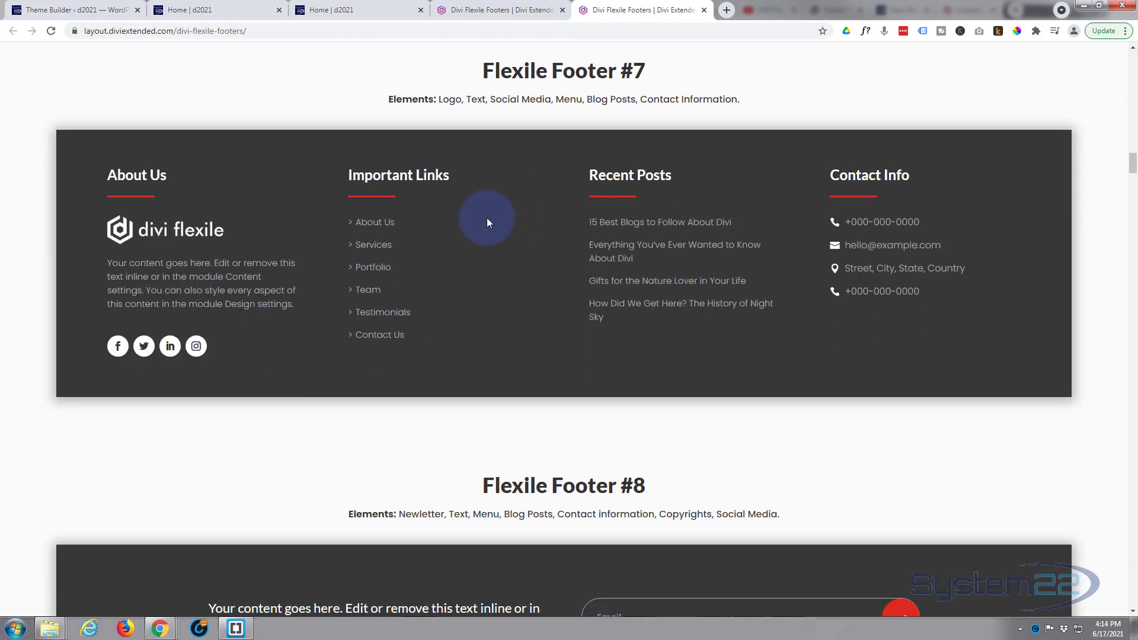
scroll(540, 267, "down", 10)
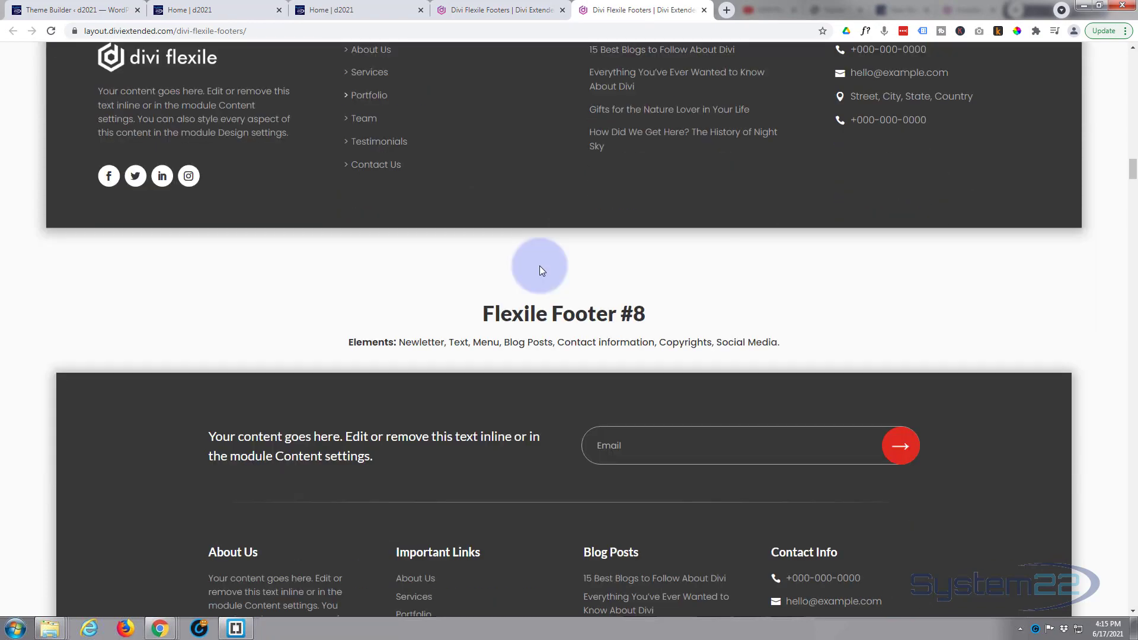
scroll(540, 271, "down", 5)
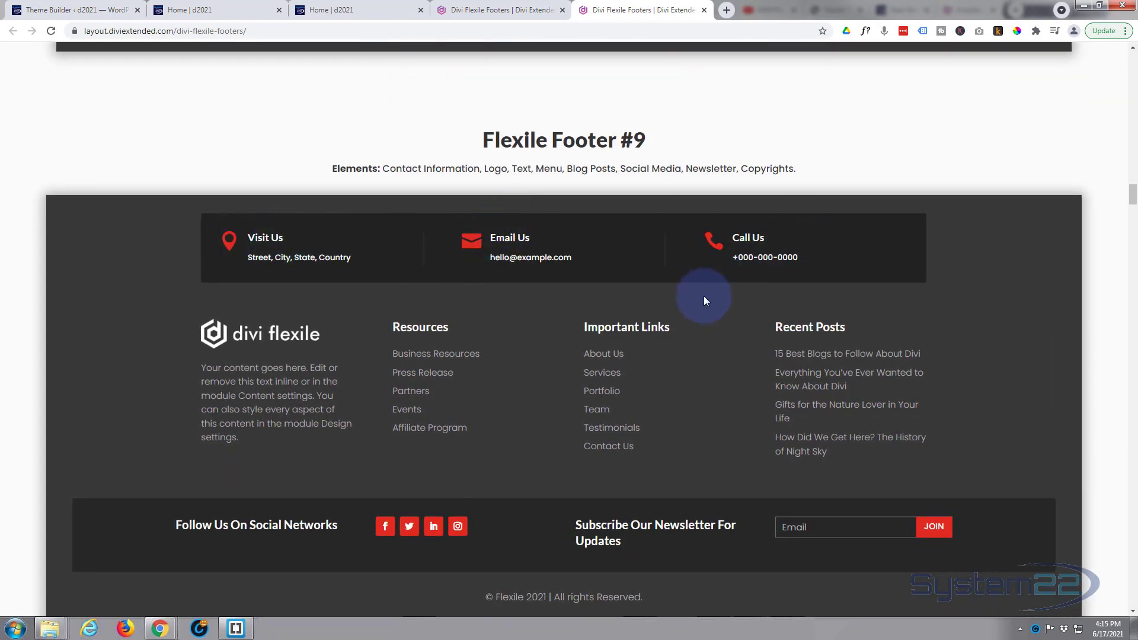
scroll(704, 300, "down", 5)
scroll(705, 295, "down", 15)
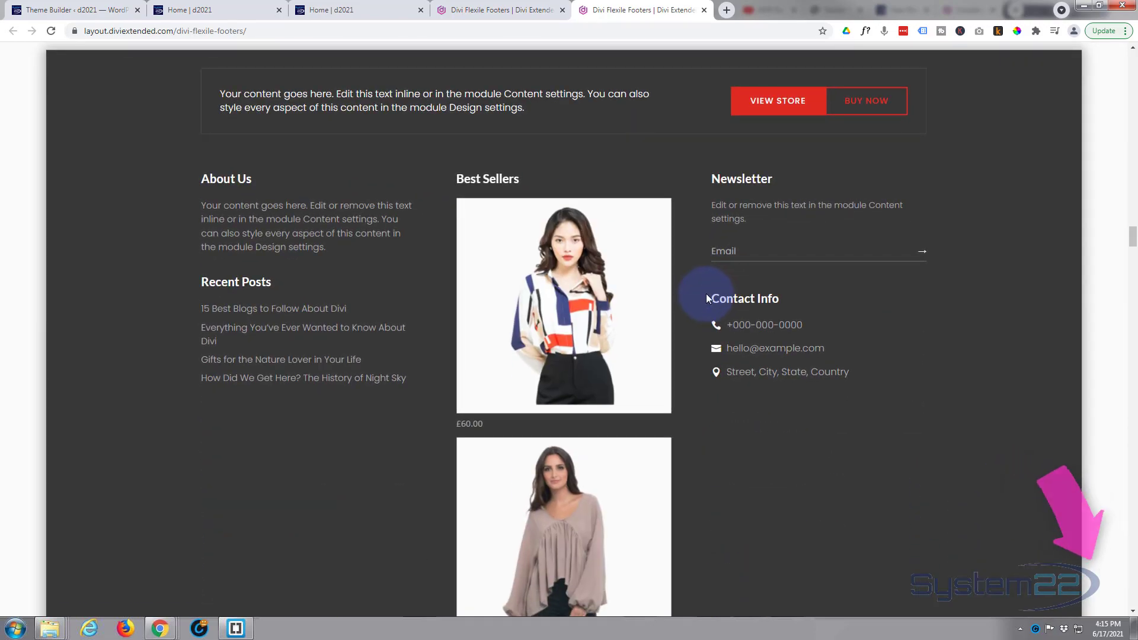
View the Divi Flexile Footers product page and return to the footer on the site's home page.
left_click(507, 11)
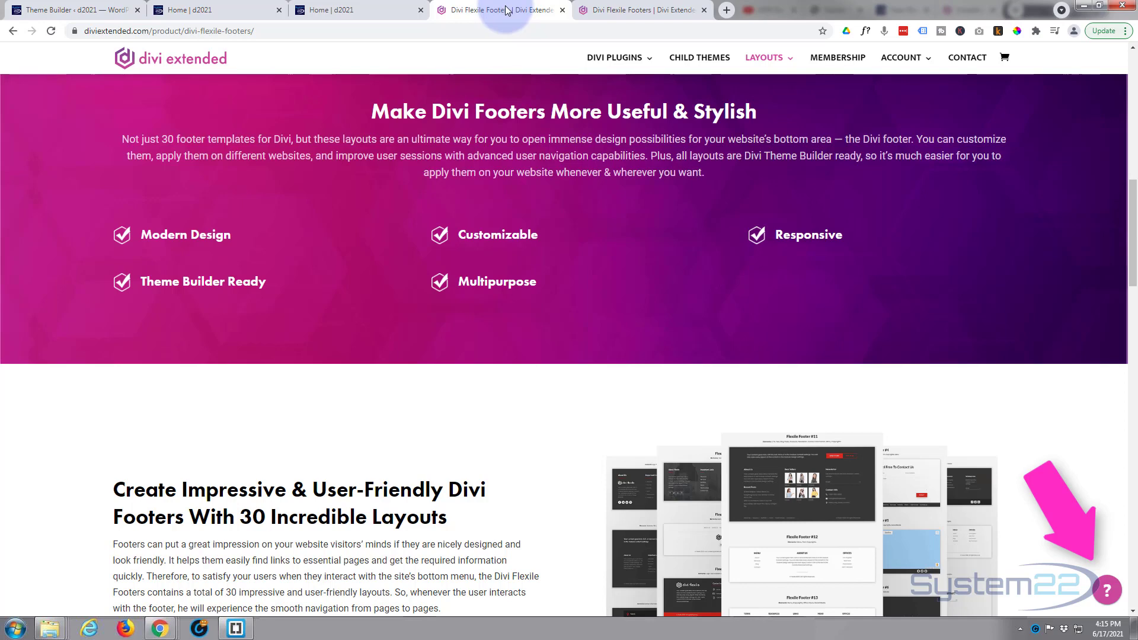
mouse_move(776, 61)
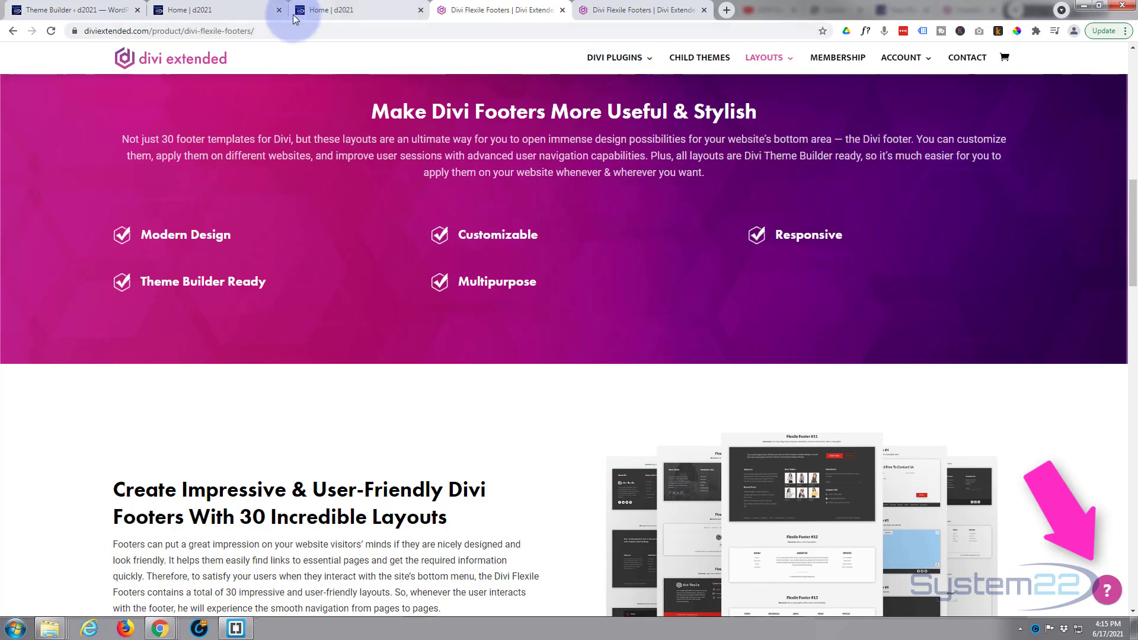
left_click(246, 10)
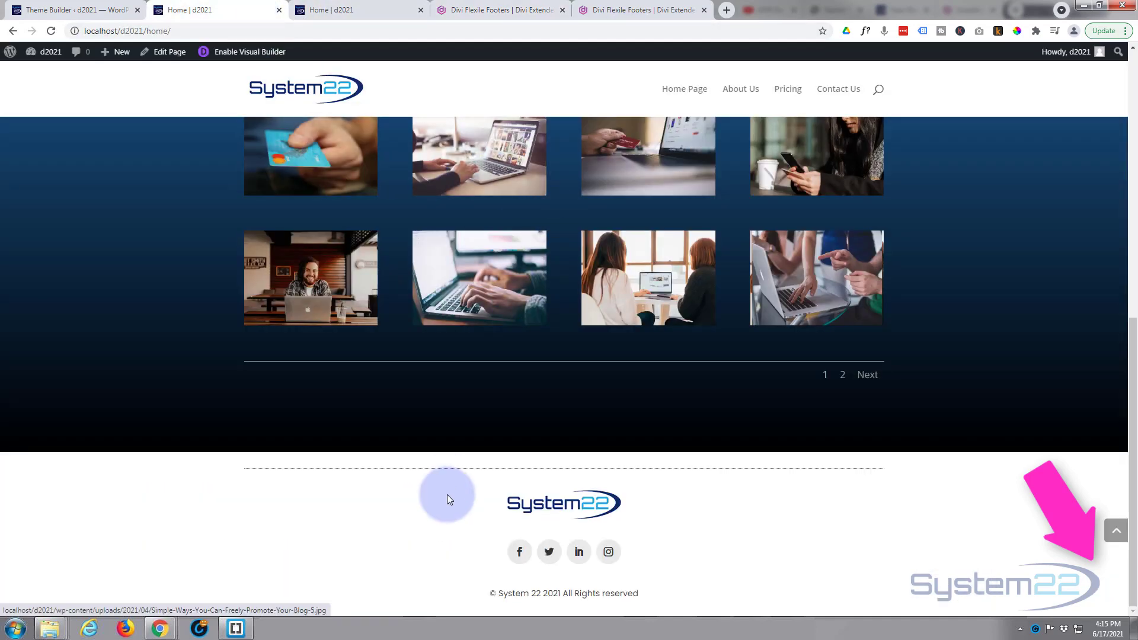